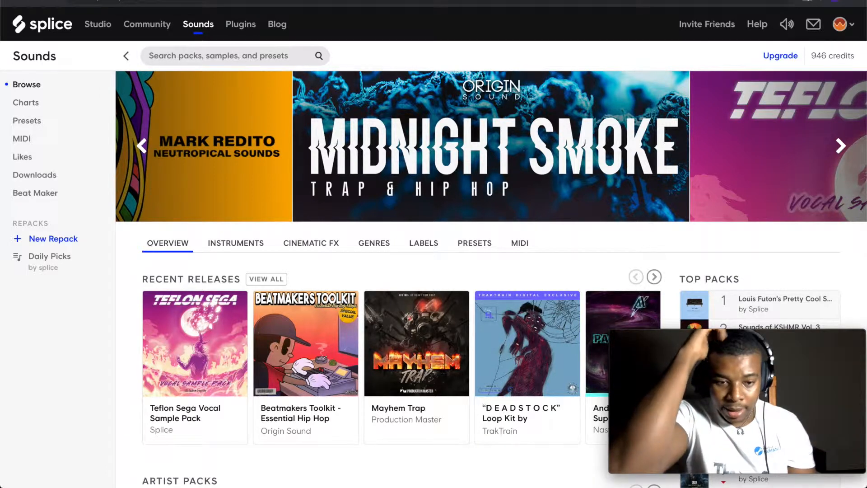
Open the Prince Chrishan Kold Kutz sample pack from the top packs and preview its tonal_loop_oceanviews_132_Dmaj loop.
{"action": "scroll", "coordinate": [740, 230], "scroll_direction": "down", "scroll_amount": 3}
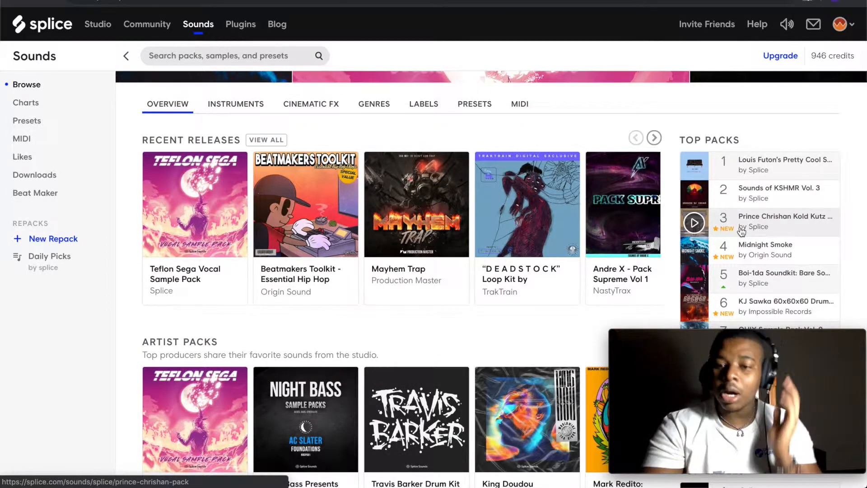
{"action": "scroll", "coordinate": [741, 231], "scroll_direction": "down", "scroll_amount": 1}
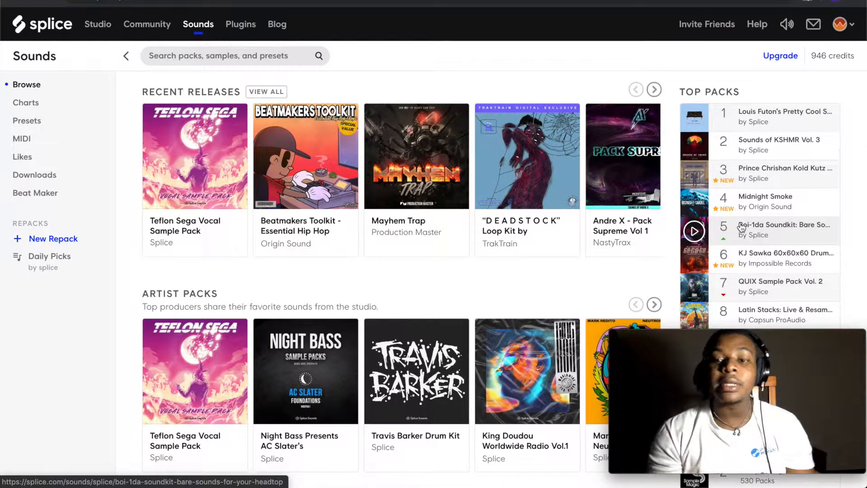
{"action": "left_click", "coordinate": [773, 173]}
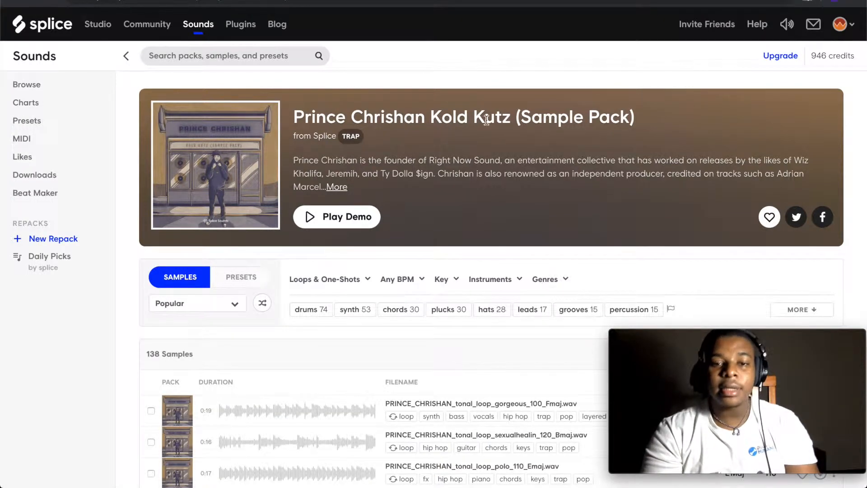
{"action": "scroll", "coordinate": [207, 192], "scroll_direction": "down", "scroll_amount": 10}
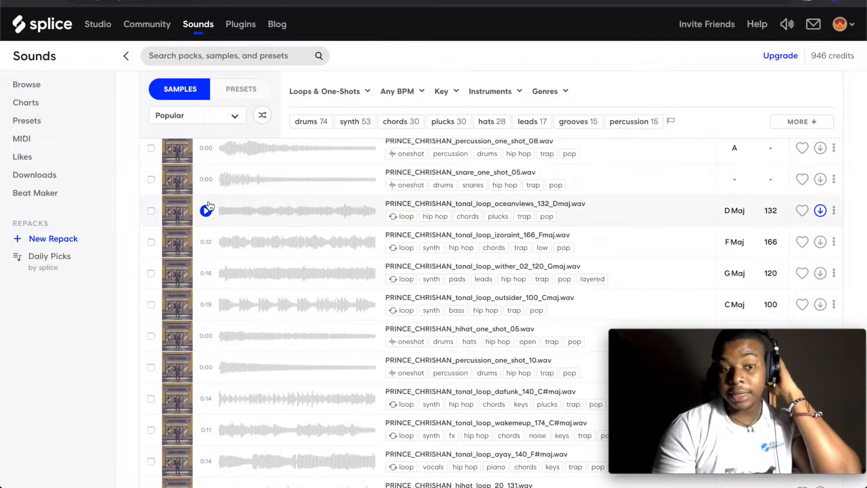
{"action": "left_click", "coordinate": [206, 210]}
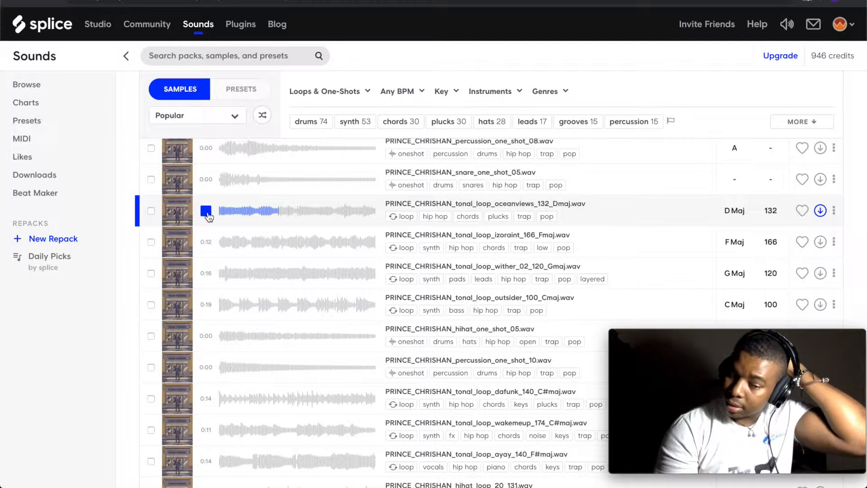
{"action": "left_click", "coordinate": [207, 211]}
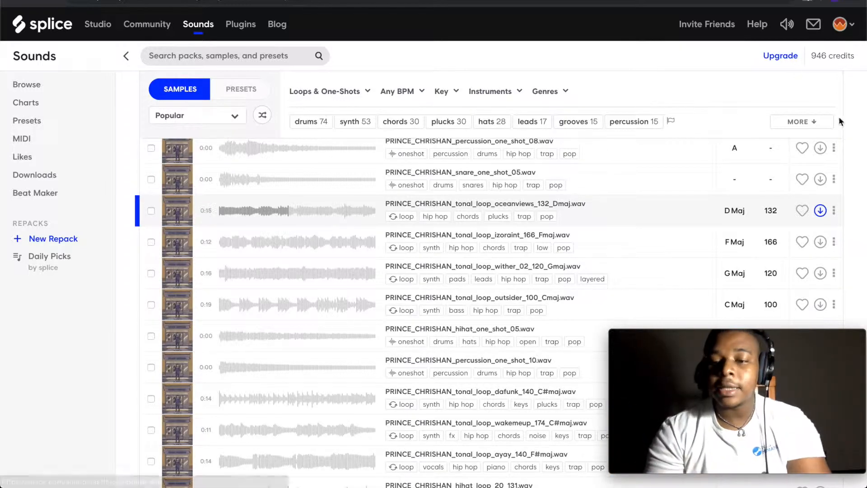
Switch to the Ableton Live project and unfold the yellow drum group at bar 10 of the arrangement.
{"action": "key", "text": "ctrl+Up"}
{"action": "left_click", "coordinate": [623, 203]}
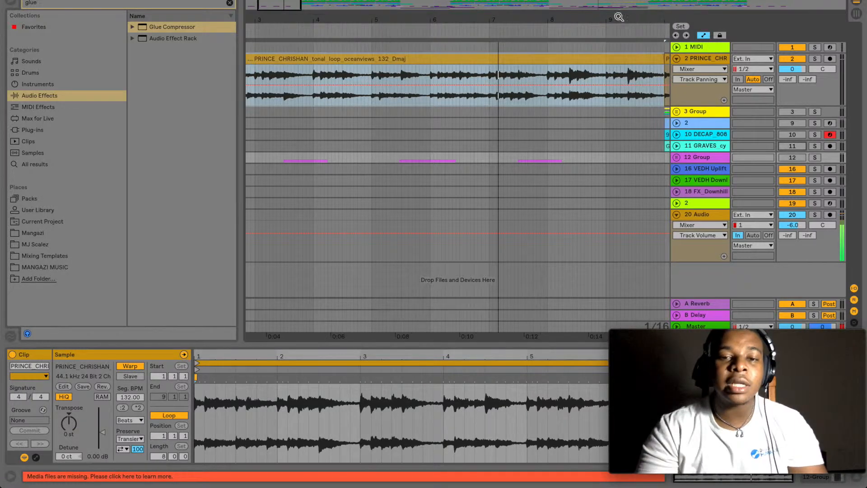
{"action": "scroll", "coordinate": [471, 164], "scroll_direction": "left", "scroll_amount": 3}
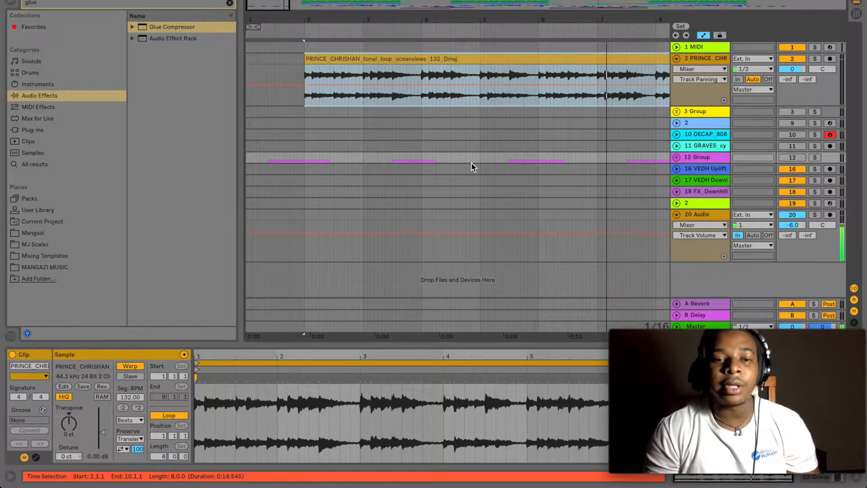
{"action": "left_click_drag", "start_coordinate": [272, 4], "coordinate": [316, 5]}
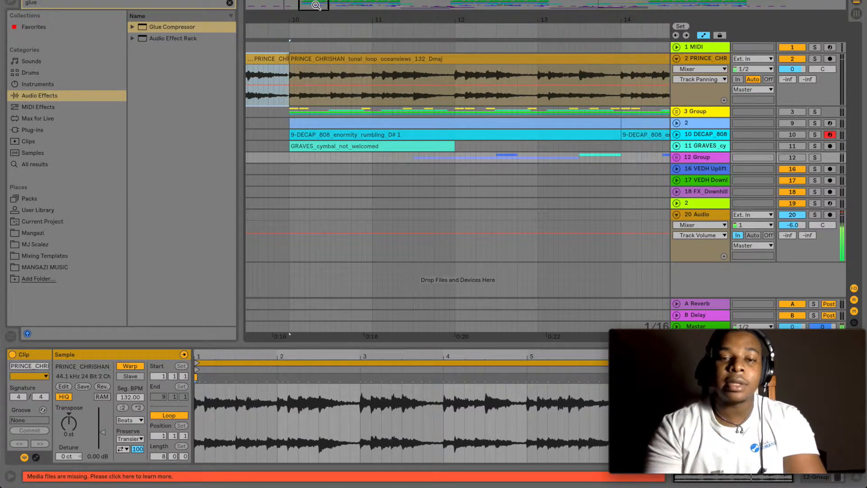
{"action": "left_click", "coordinate": [676, 112]}
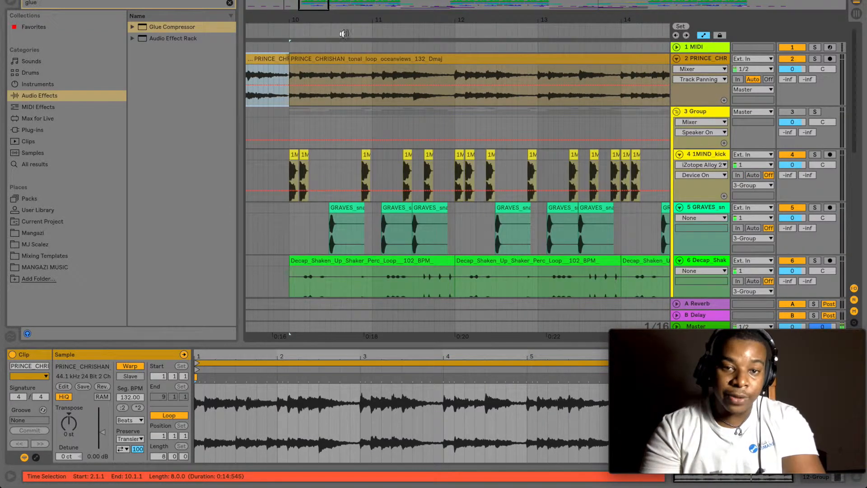
Select the first kick clip at bar 10 and mute the MIDI and PRINCE_CHRISHAN loop tracks, leaving the drum group active.
{"action": "left_click_drag", "start_coordinate": [365, 19], "coordinate": [627, 56]}
{"action": "left_click_drag", "start_coordinate": [303, 6], "coordinate": [305, 5]}
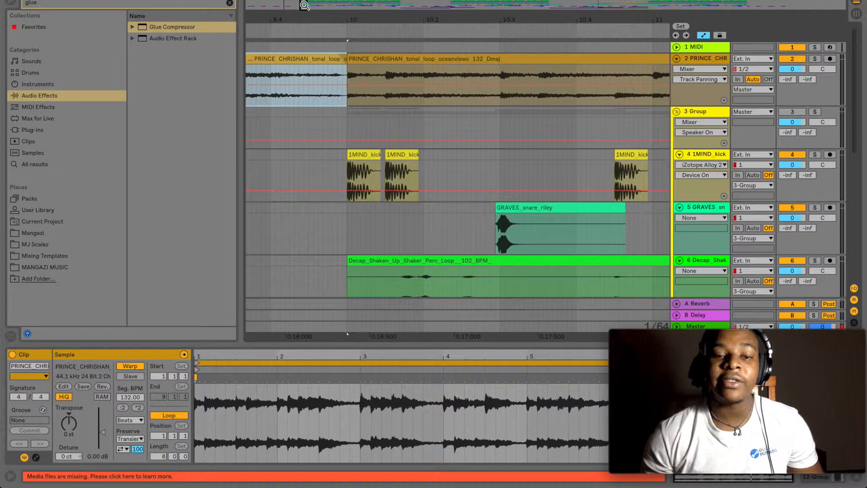
{"action": "left_click_drag", "start_coordinate": [304, 5], "coordinate": [305, 29]}
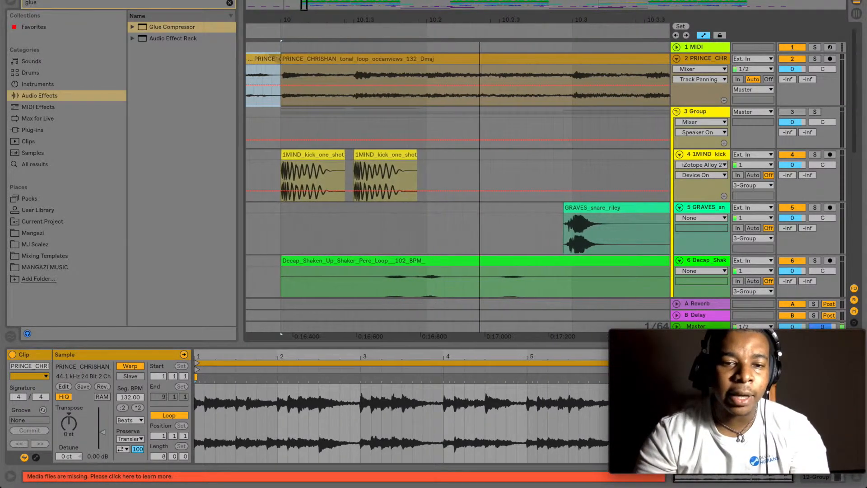
{"action": "left_click", "coordinate": [323, 154]}
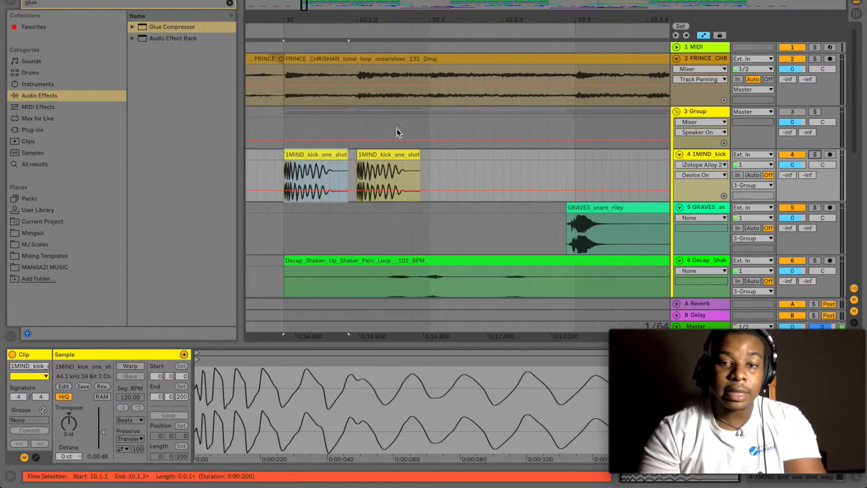
{"action": "left_click", "coordinate": [792, 112]}
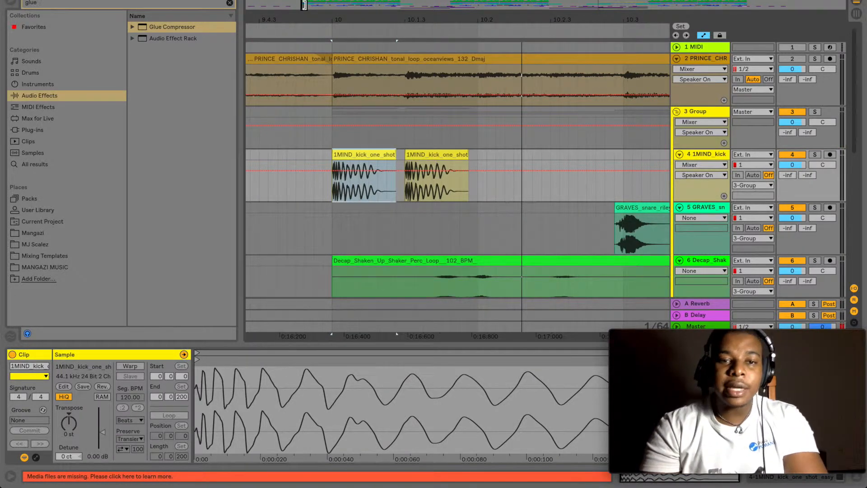
Select the first snare clip after bar 10, and play the drum group from 10.1.1.
{"action": "left_click_drag", "start_coordinate": [305, 5], "coordinate": [321, 33]}
{"action": "left_click", "coordinate": [331, 207]}
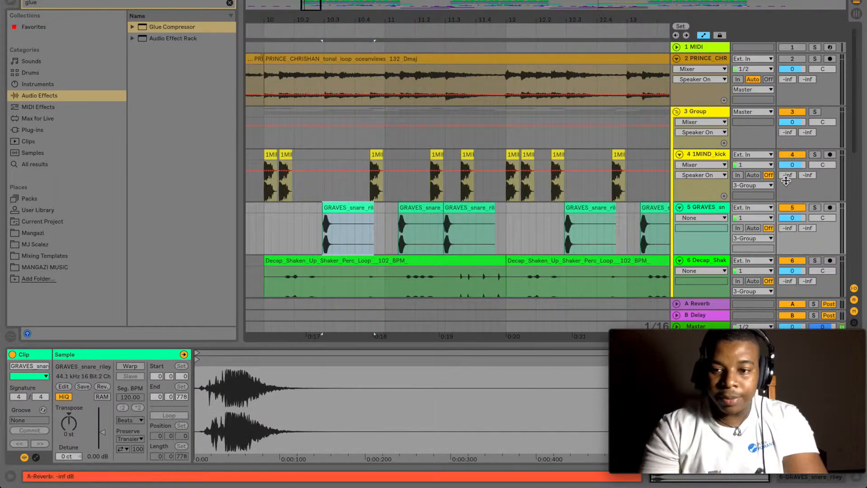
{"action": "left_click", "coordinate": [264, 147]}
{"action": "key", "text": "space"}
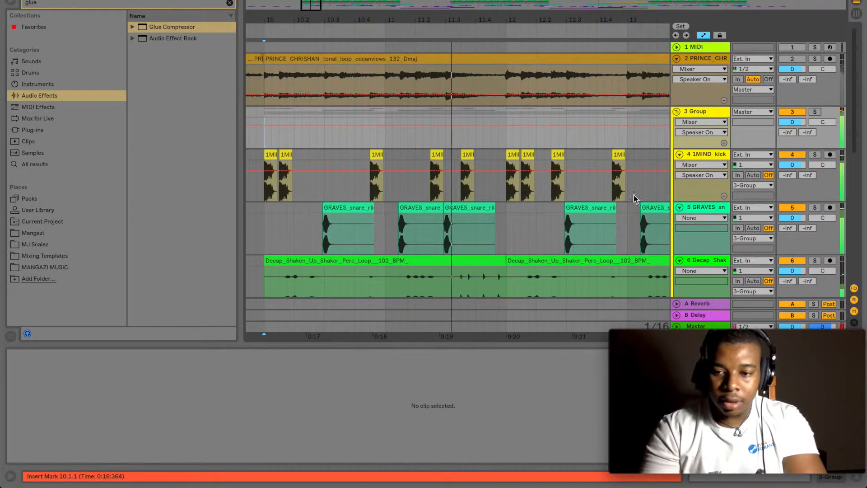
Mute the shaker percussion loop track and the hi-hat track within the drum group.
{"action": "left_click", "coordinate": [802, 264]}
{"action": "scroll", "coordinate": [801, 252], "scroll_direction": "down", "scroll_amount": 4}
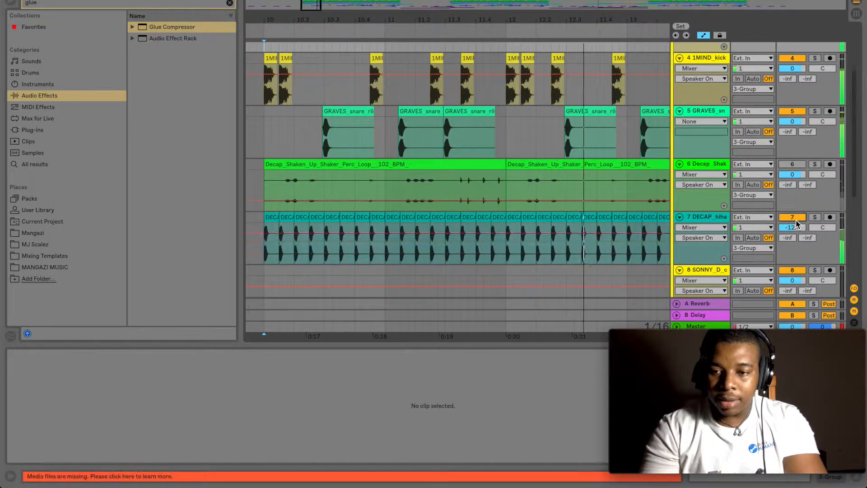
{"action": "scroll", "coordinate": [797, 224], "scroll_direction": "down", "scroll_amount": 3}
{"action": "scroll", "coordinate": [798, 224], "scroll_direction": "up", "scroll_amount": 3}
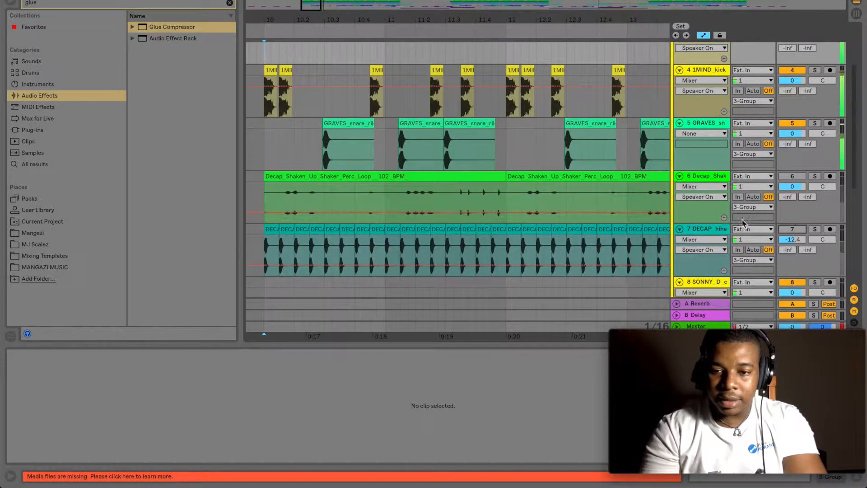
Listen to the kick and snare pattern from bar 10 and examine how their clips line up, stopping at 10.1.4.
{"action": "scroll", "coordinate": [571, 204], "scroll_direction": "up", "scroll_amount": 3}
{"action": "scroll", "coordinate": [570, 204], "scroll_direction": "left", "scroll_amount": 3}
{"action": "scroll", "coordinate": [570, 205], "scroll_direction": "down", "scroll_amount": 2}
{"action": "scroll", "coordinate": [570, 204], "scroll_direction": "down", "scroll_amount": 2}
{"action": "scroll", "coordinate": [570, 204], "scroll_direction": "up", "scroll_amount": 2}
{"action": "scroll", "coordinate": [571, 204], "scroll_direction": "right", "scroll_amount": 4}
{"action": "scroll", "coordinate": [571, 204], "scroll_direction": "down", "scroll_amount": 2}
{"action": "scroll", "coordinate": [571, 204], "scroll_direction": "up", "scroll_amount": 2}
{"action": "scroll", "coordinate": [570, 205], "scroll_direction": "left", "scroll_amount": 1}
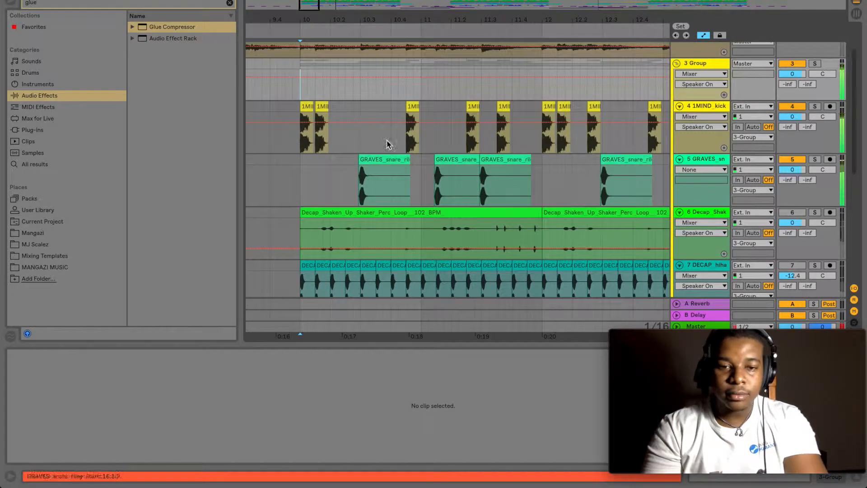
{"action": "scroll", "coordinate": [301, 144], "scroll_direction": "right", "scroll_amount": 2}
{"action": "left_click", "coordinate": [302, 144]}
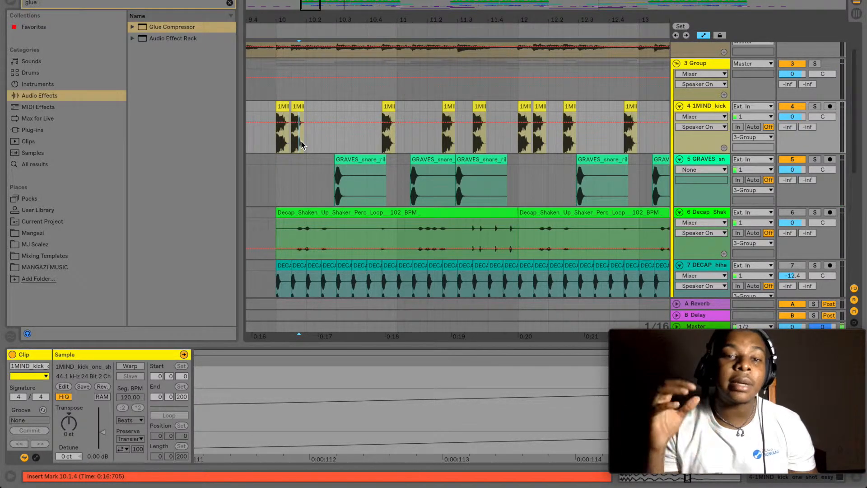
Unmute the shaker percussion loop track and play it with the kick and snare from 9.4.4.
{"action": "scroll", "coordinate": [302, 144], "scroll_direction": "up", "scroll_amount": 2}
{"action": "scroll", "coordinate": [301, 145], "scroll_direction": "left", "scroll_amount": 1}
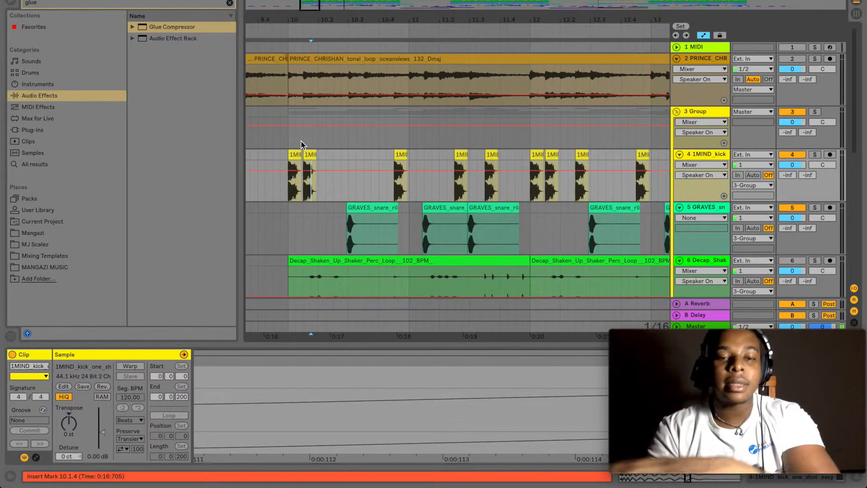
{"action": "scroll", "coordinate": [301, 145], "scroll_direction": "down", "scroll_amount": 5}
{"action": "left_click", "coordinate": [301, 144]}
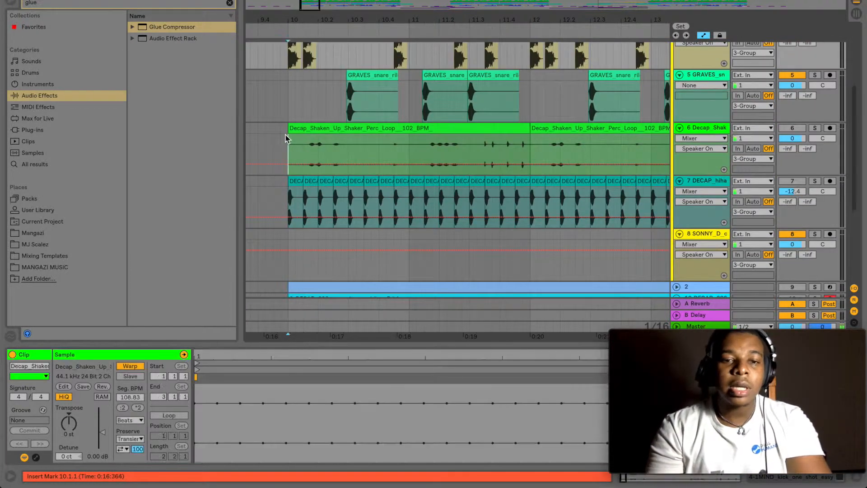
{"action": "scroll", "coordinate": [286, 138], "scroll_direction": "up", "scroll_amount": 2}
{"action": "scroll", "coordinate": [286, 138], "scroll_direction": "left", "scroll_amount": 1}
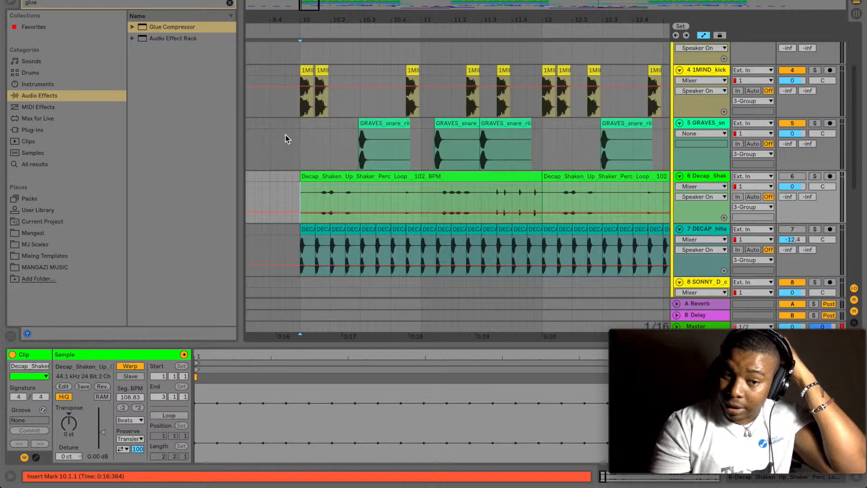
{"action": "left_click_drag", "start_coordinate": [281, 24], "coordinate": [250, 42]}
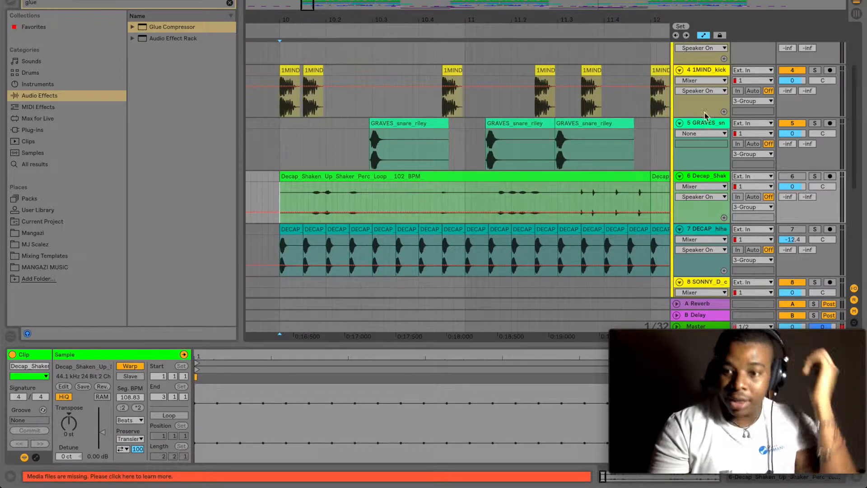
{"action": "left_click", "coordinate": [273, 182]}
{"action": "key", "text": "space"}
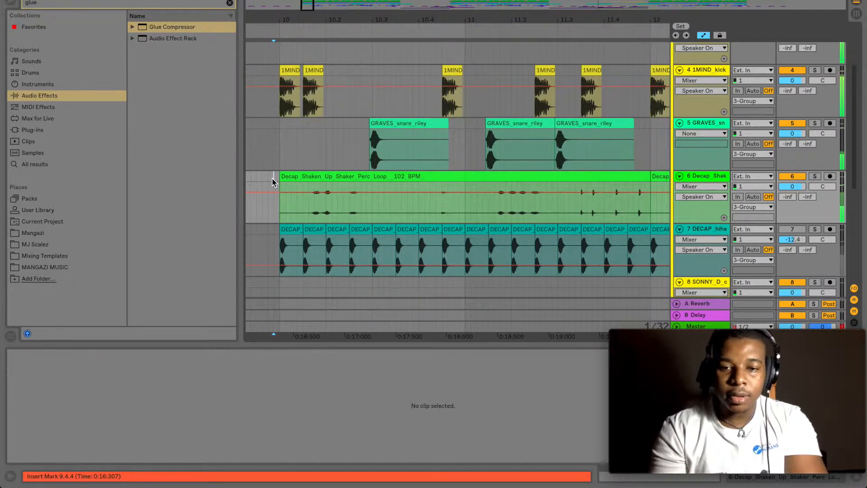
Follow the shaker loop alongside the kick and snare, and set the insert marker at 10.1.1 on the snare track.
{"action": "scroll", "coordinate": [273, 182], "scroll_direction": "right", "scroll_amount": 1}
{"action": "scroll", "coordinate": [273, 181], "scroll_direction": "left", "scroll_amount": 3}
{"action": "scroll", "coordinate": [273, 181], "scroll_direction": "down", "scroll_amount": 1}
{"action": "scroll", "coordinate": [272, 182], "scroll_direction": "right", "scroll_amount": 1}
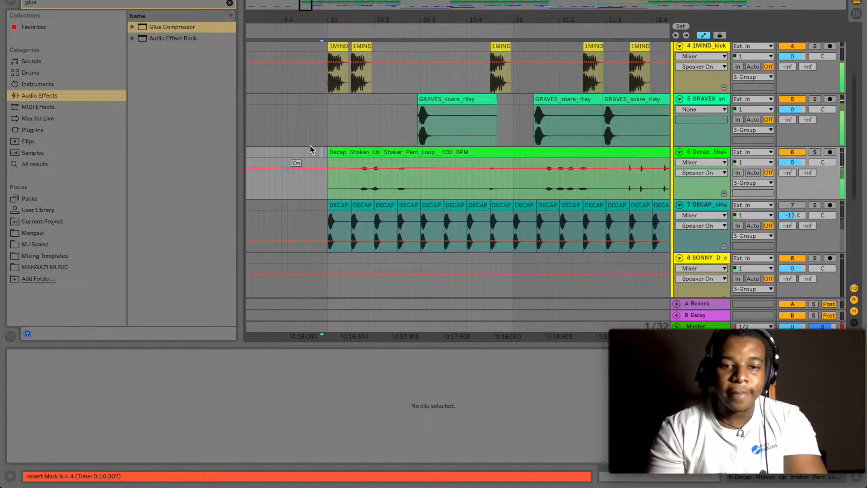
{"action": "left_click", "coordinate": [326, 141]}
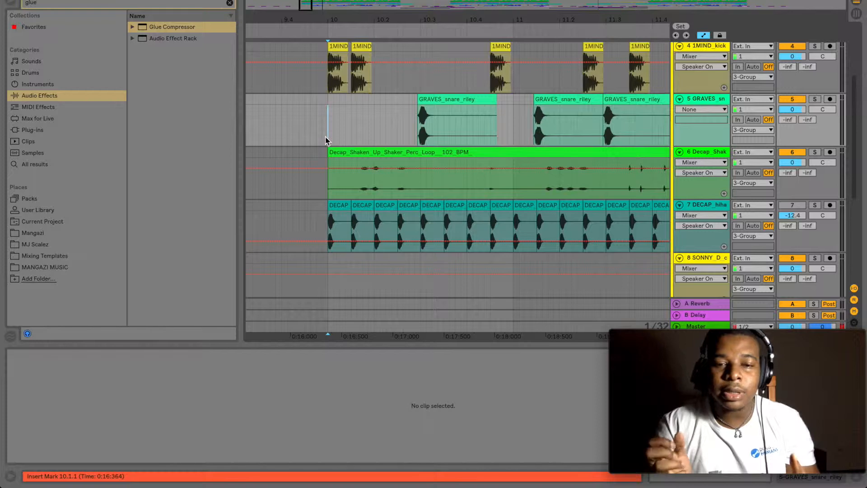
Unmute the hi-hat track, play the drums from its first clip at bar 10, and show the track's Auto Filter.
{"action": "scroll", "coordinate": [326, 141], "scroll_direction": "down", "scroll_amount": 3}
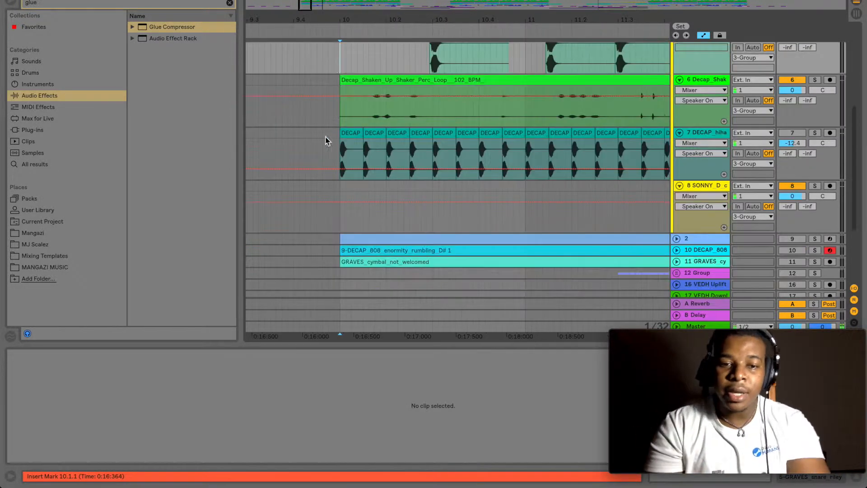
{"action": "left_click", "coordinate": [329, 139]}
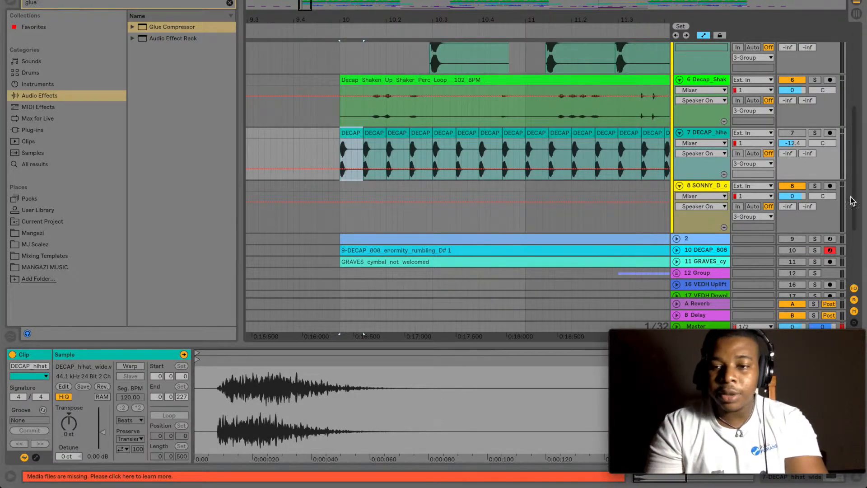
{"action": "left_click", "coordinate": [792, 133]}
{"action": "key", "text": "space"}
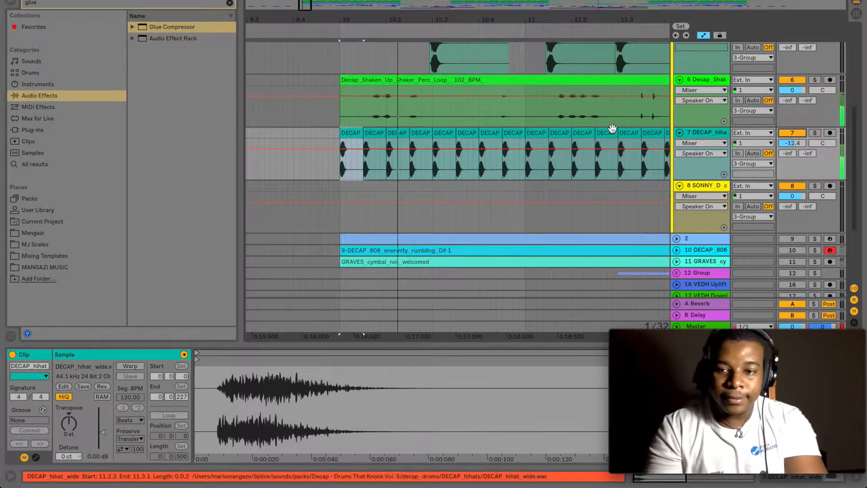
{"action": "left_click", "coordinate": [711, 134]}
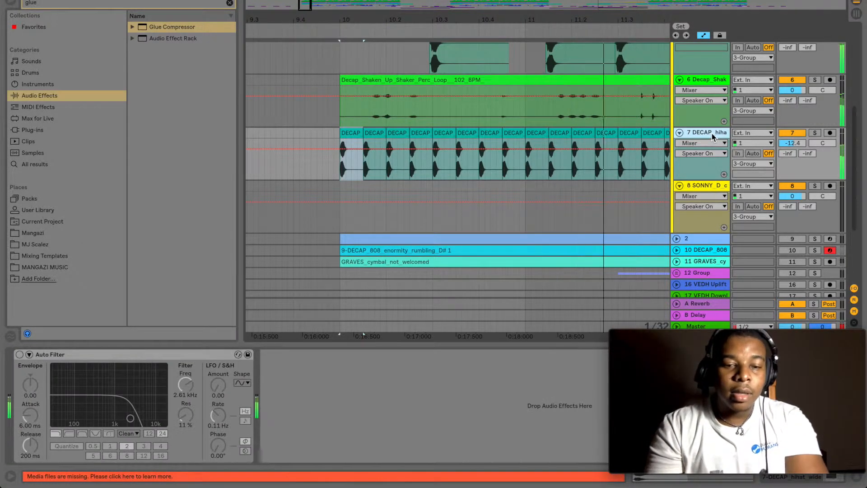
Set the insert marker at 14.4.3 on the hi-hat track and examine its rolls between bars 15 and 18.
{"action": "left_click_drag", "start_coordinate": [315, 15], "coordinate": [337, 8]}
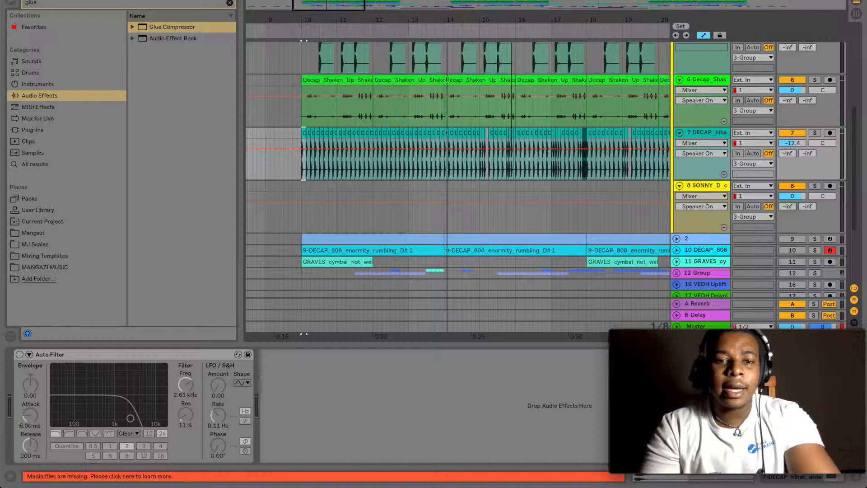
{"action": "left_click", "coordinate": [303, 167]}
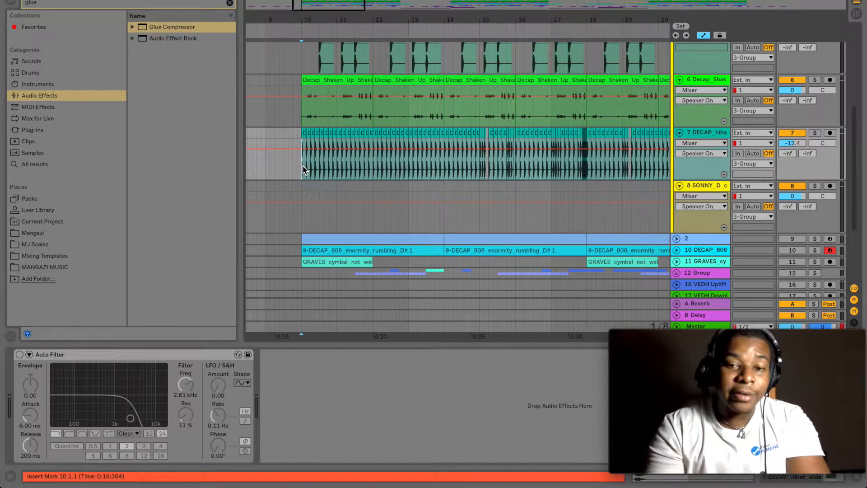
{"action": "left_click", "coordinate": [475, 172]}
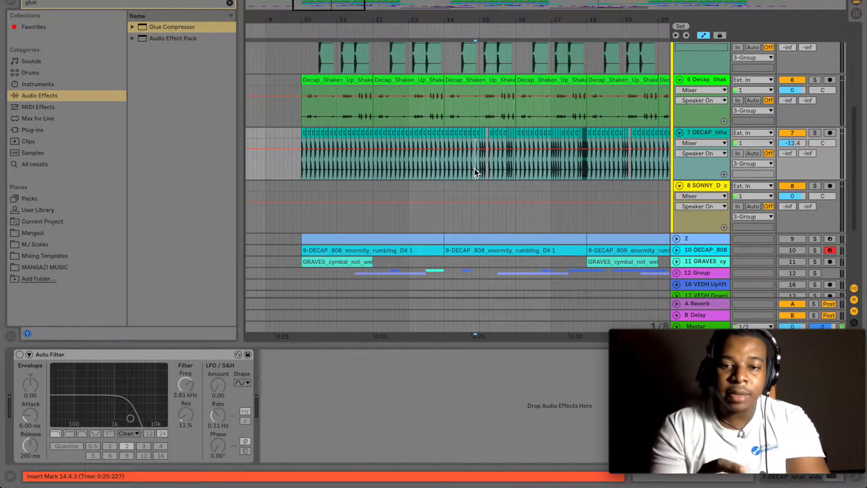
{"action": "left_click_drag", "start_coordinate": [340, 8], "coordinate": [340, 57]}
{"action": "scroll", "coordinate": [480, 155], "scroll_direction": "right", "scroll_amount": 3}
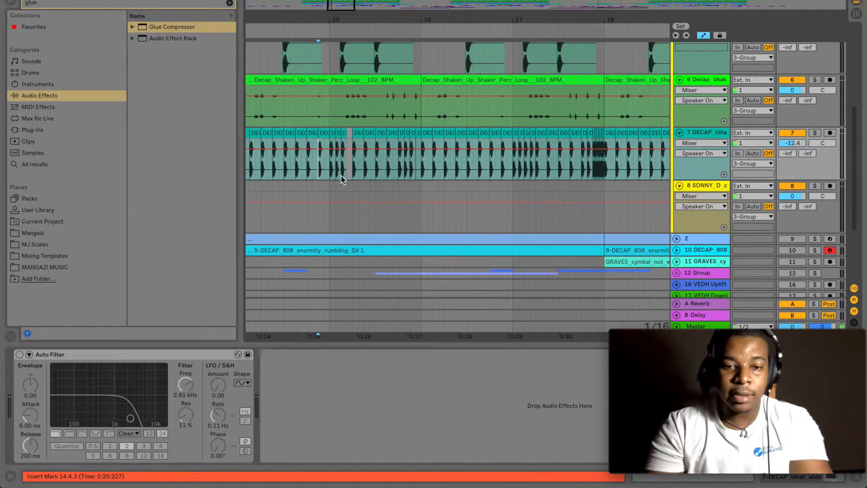
Play the hi-hat rolls from 14.4.2 through the start of bar 18 together with the other drums.
{"action": "left_click", "coordinate": [312, 174]}
{"action": "key", "text": "space"}
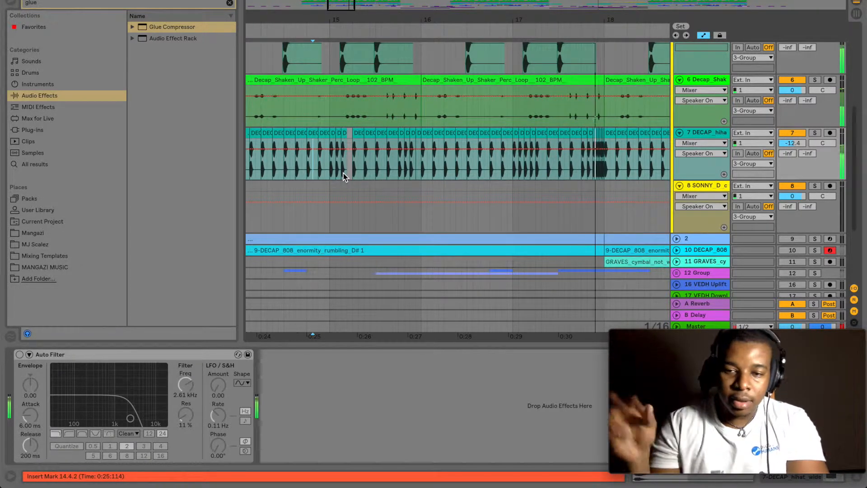
{"action": "key", "text": "space"}
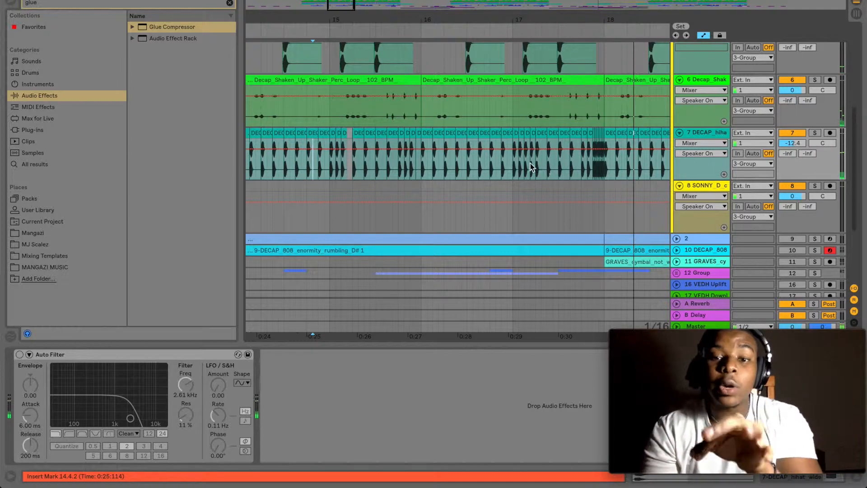
Unfold MIDI track 9 to show its notes and unmute the DECAP 808 track.
{"action": "left_click_drag", "start_coordinate": [353, 4], "coordinate": [343, 4]}
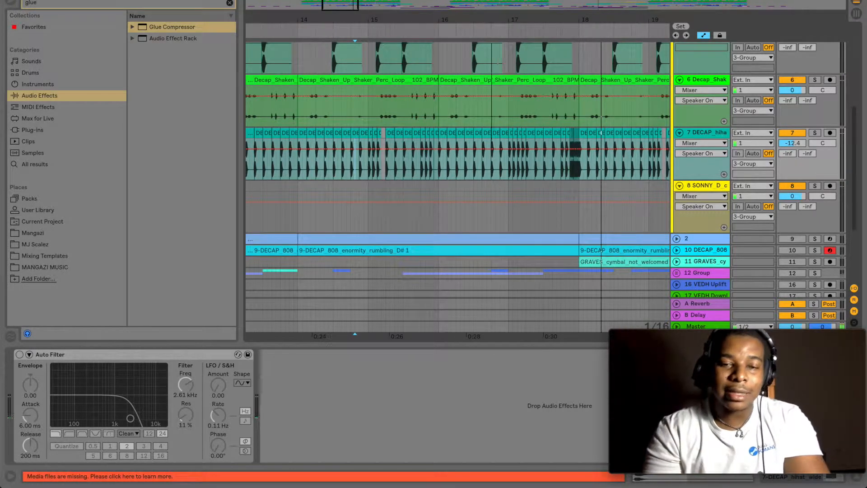
{"action": "left_click_drag", "start_coordinate": [340, 5], "coordinate": [339, 1]}
{"action": "left_click", "coordinate": [677, 239]}
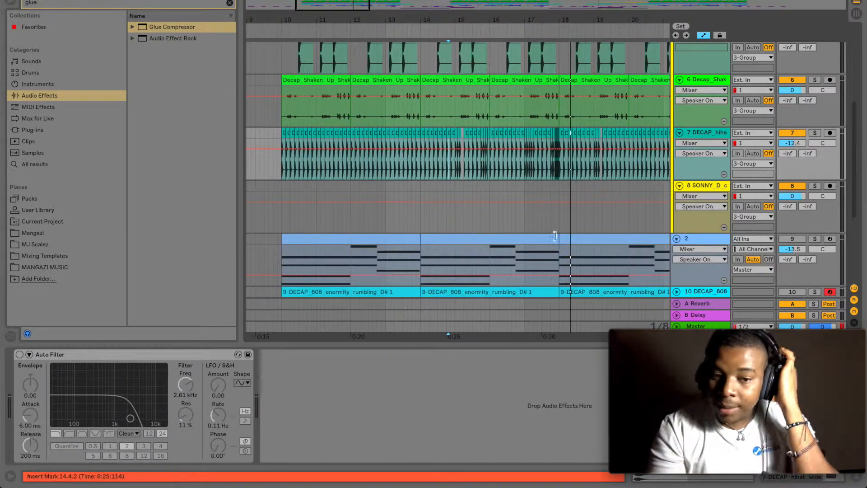
{"action": "scroll", "coordinate": [424, 202], "scroll_direction": "down", "scroll_amount": 5}
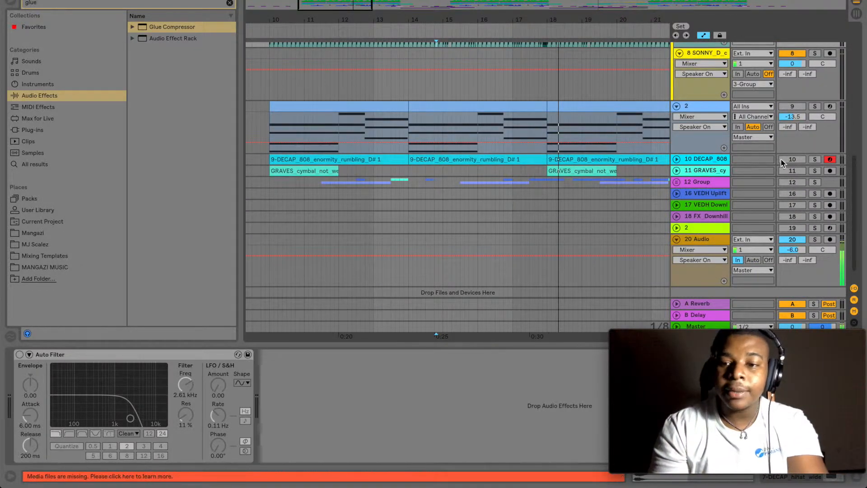
{"action": "left_click", "coordinate": [797, 159]}
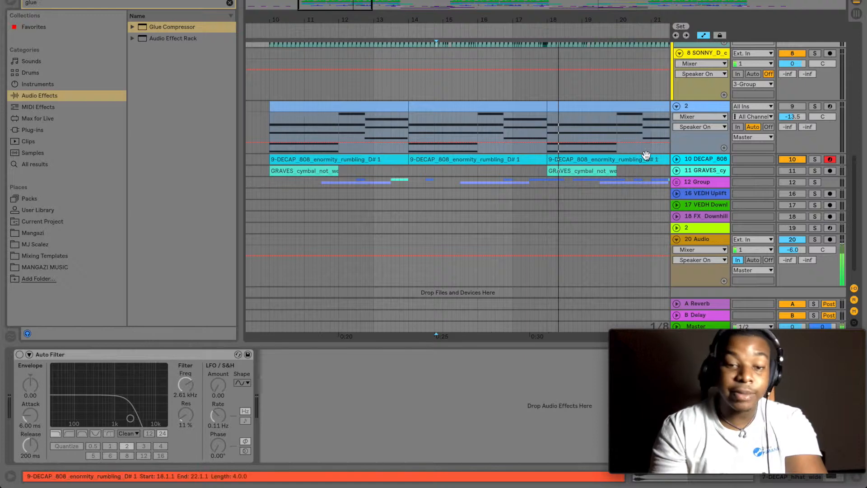
Unfold the 808 track and play its bass pattern soloed from 9.4.3.
{"action": "scroll", "coordinate": [543, 142], "scroll_direction": "down", "scroll_amount": 1}
{"action": "scroll", "coordinate": [544, 142], "scroll_direction": "left", "scroll_amount": 1}
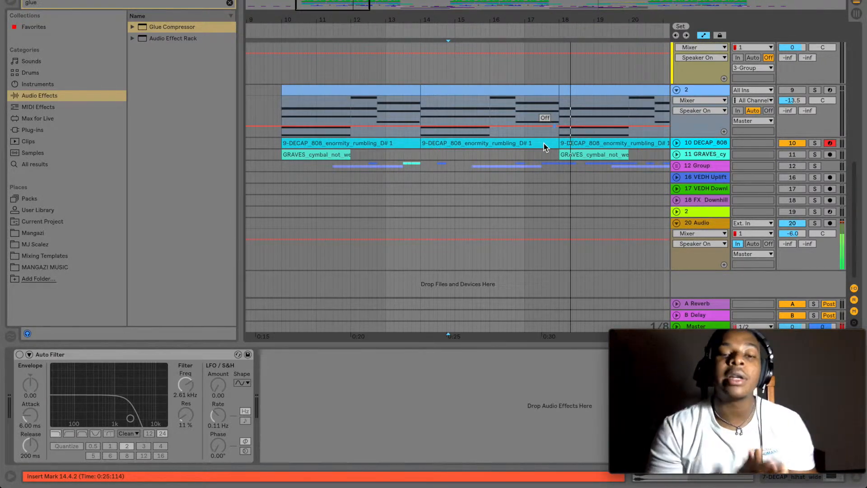
{"action": "left_click", "coordinate": [675, 143]}
{"action": "left_click", "coordinate": [320, 144]}
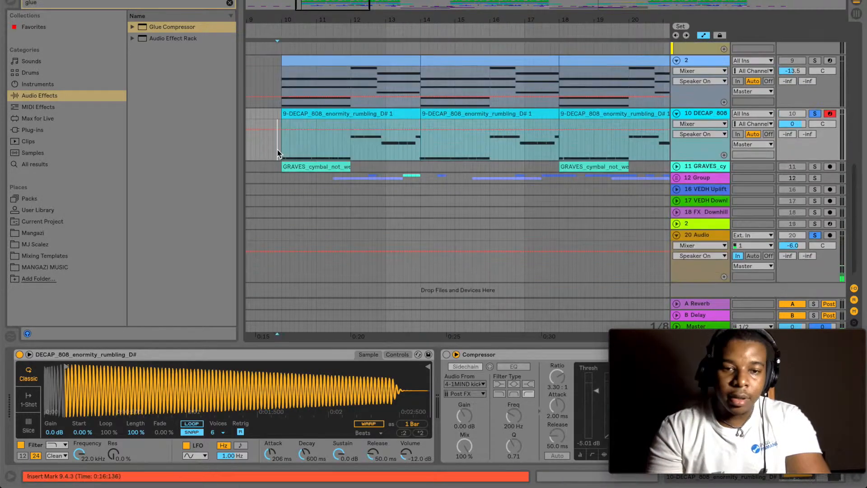
{"action": "key", "text": "space"}
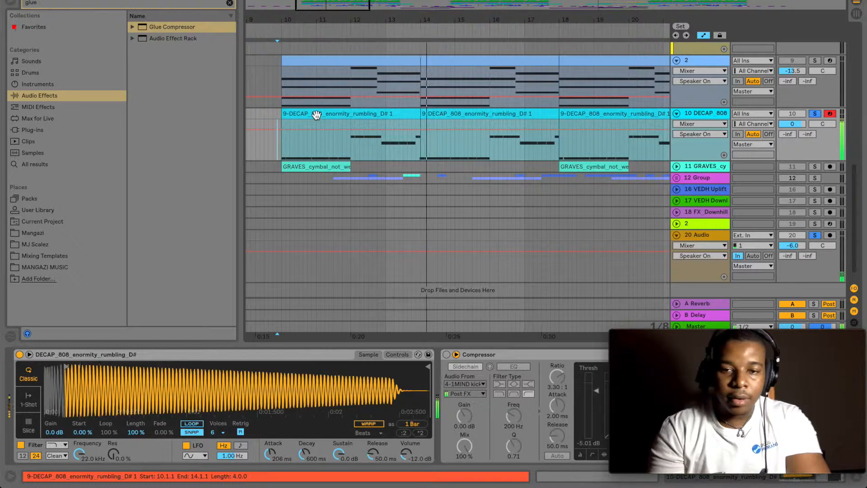
{"action": "key", "text": "space"}
Unsolo the 808 track, play it with the drums from 9.3.3, and turn on its kick-sidechained Compressor.
{"action": "scroll", "coordinate": [316, 115], "scroll_direction": "up", "scroll_amount": 10}
{"action": "scroll", "coordinate": [708, 113], "scroll_direction": "down", "scroll_amount": 10}
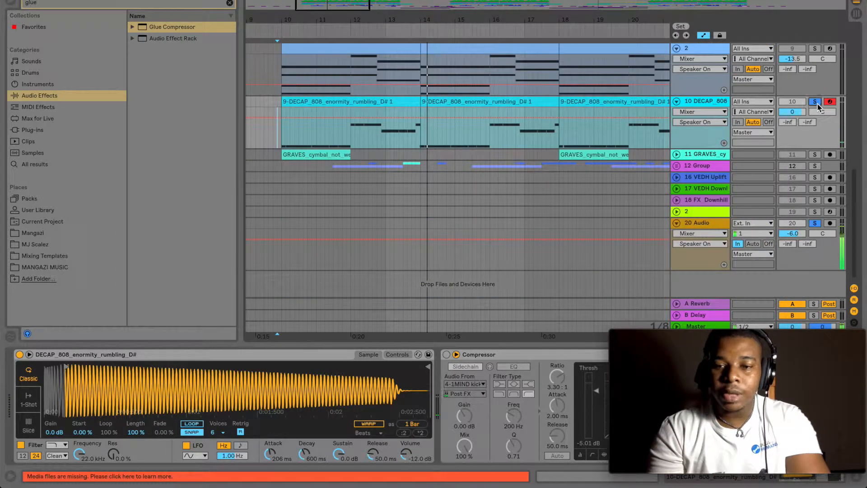
{"action": "key", "text": "space"}
{"action": "left_click", "coordinate": [269, 102]}
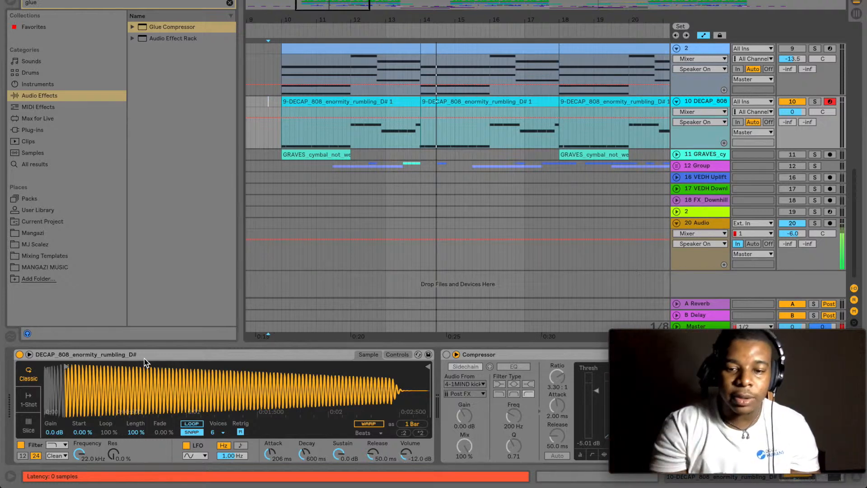
{"action": "left_click", "coordinate": [447, 355]}
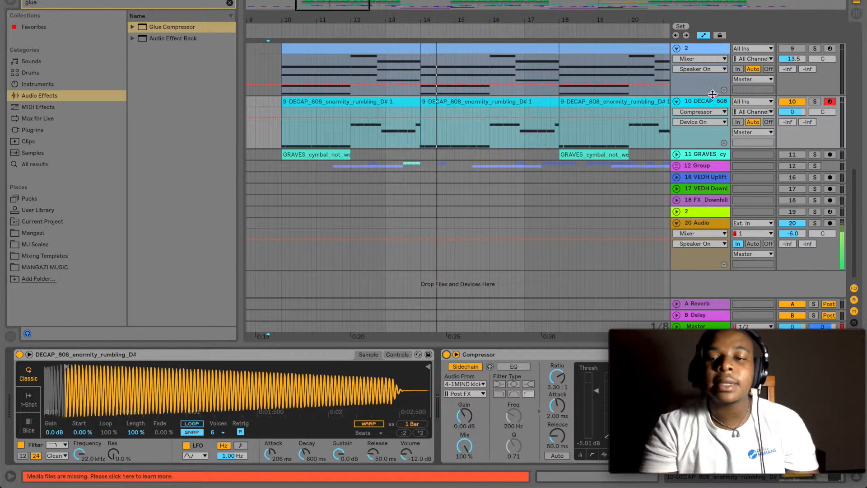
Unfold and unmute the cymbal track and play its crash at bar 10 from 9.3.3.
{"action": "left_click", "coordinate": [675, 154]}
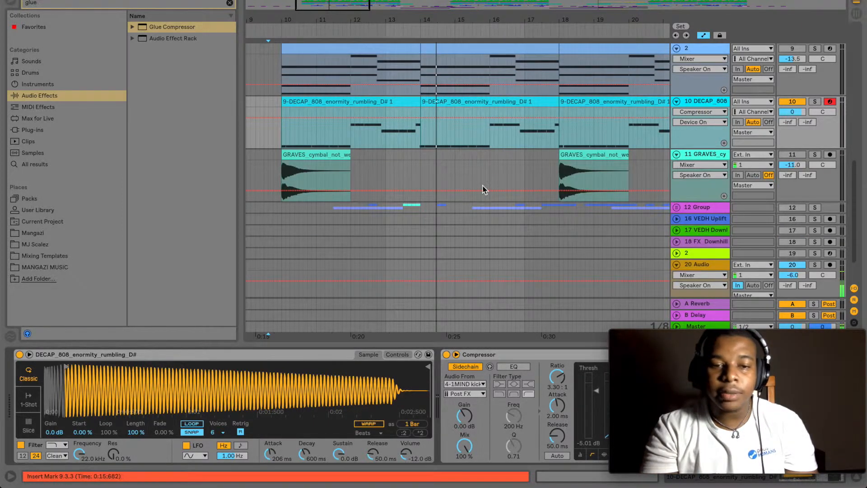
{"action": "scroll", "coordinate": [482, 189], "scroll_direction": "down", "scroll_amount": 2}
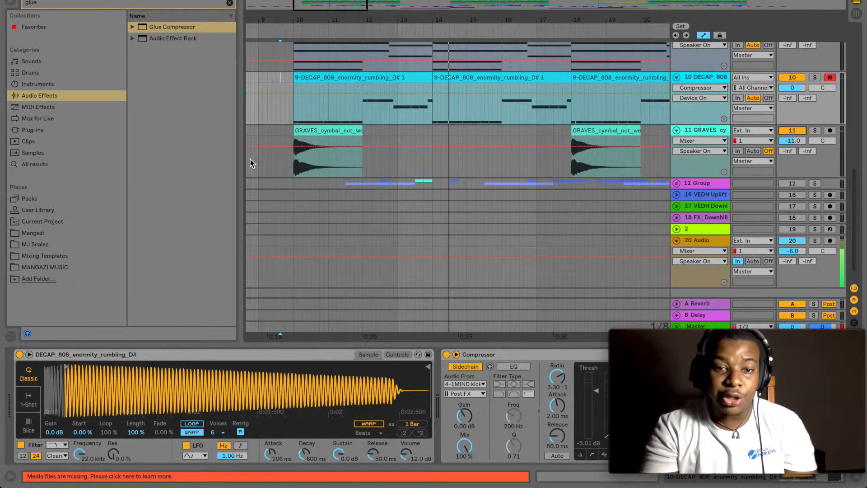
{"action": "left_click", "coordinate": [280, 128]}
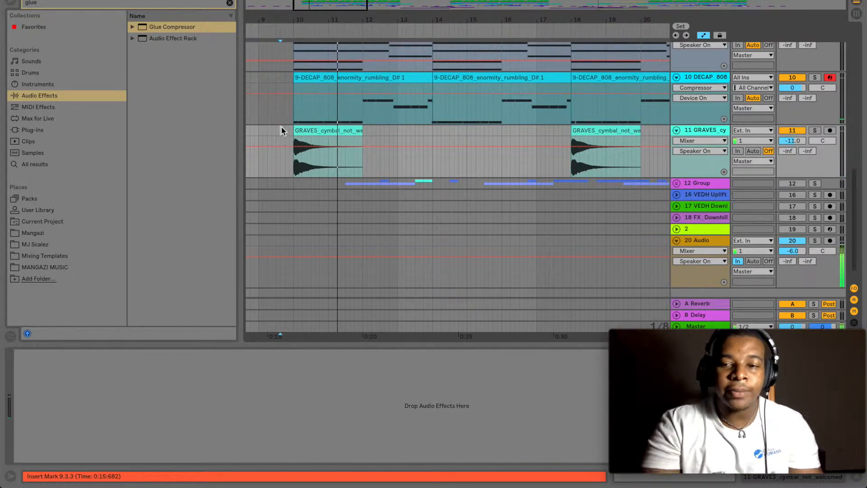
Unfold the vocal group on track 12, then unmute the tonal loop on track 2 and play it with the full drums.
{"action": "left_click", "coordinate": [676, 183]}
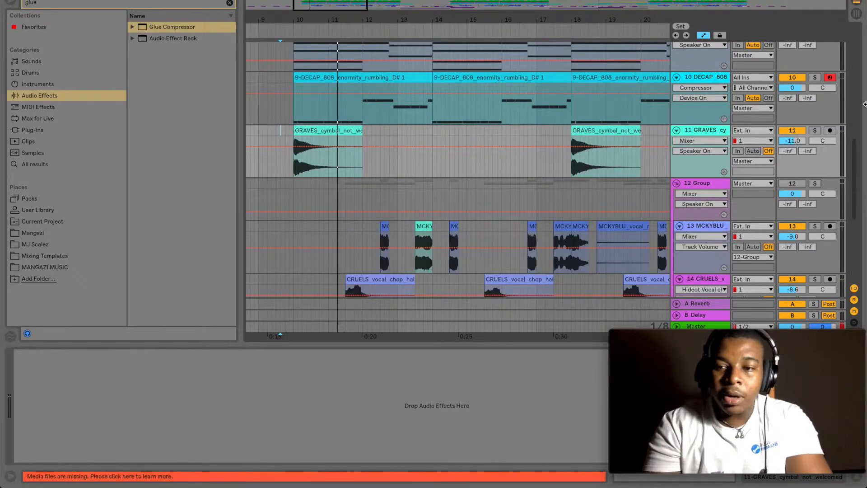
{"action": "scroll", "coordinate": [812, 47], "scroll_direction": "up", "scroll_amount": 10}
{"action": "left_click", "coordinate": [787, 59]}
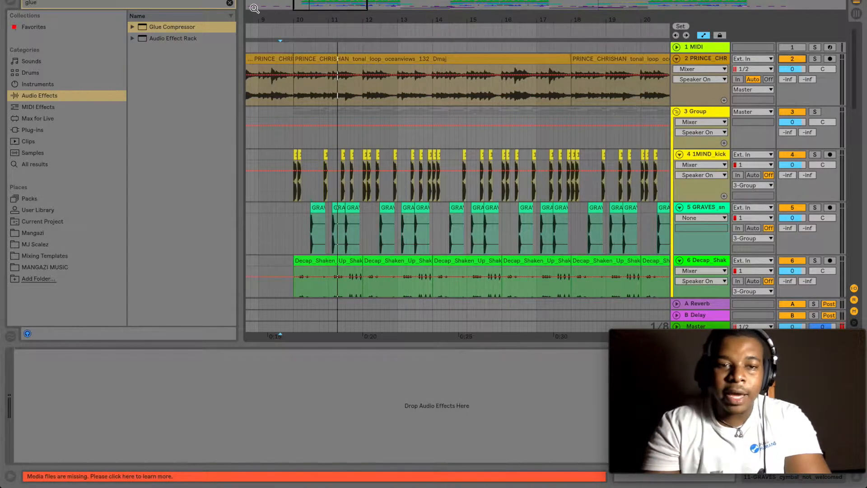
{"action": "key", "text": "space"}
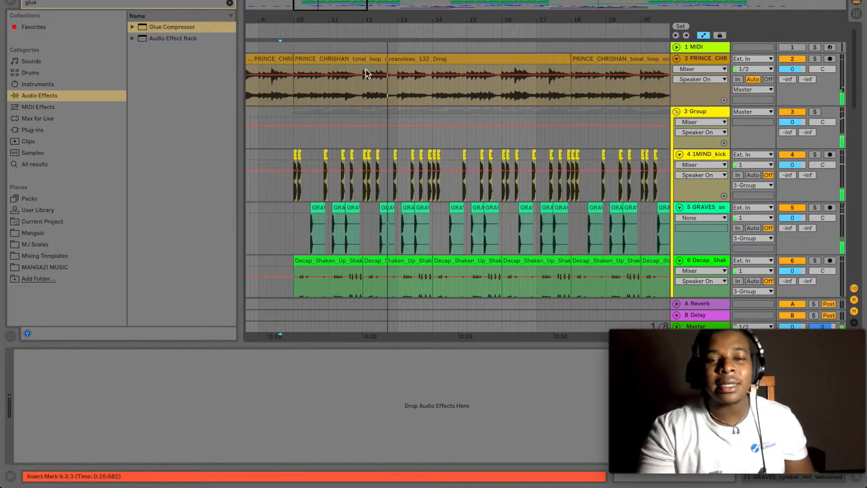
Examine the vocal chops in group 12 across the arrangement and set the insert marker at 12.3.1 on track 13.
{"action": "scroll", "coordinate": [366, 71], "scroll_direction": "down", "scroll_amount": 10}
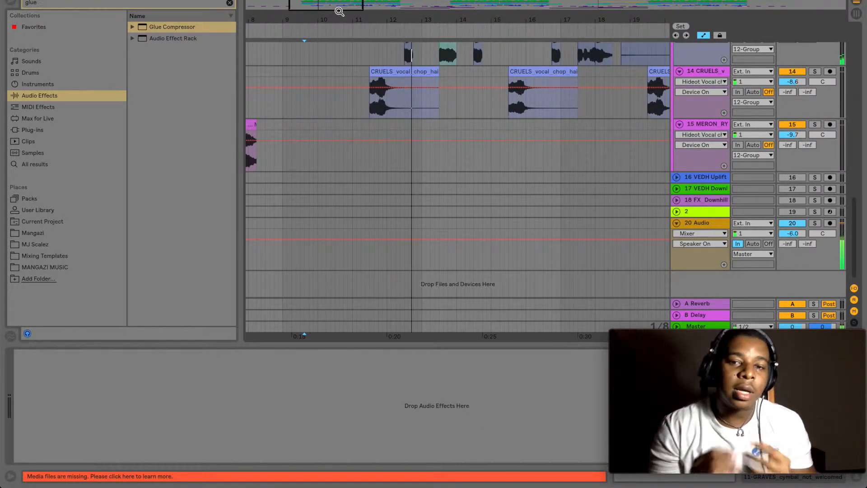
{"action": "left_click_drag", "start_coordinate": [339, 11], "coordinate": [339, 0]}
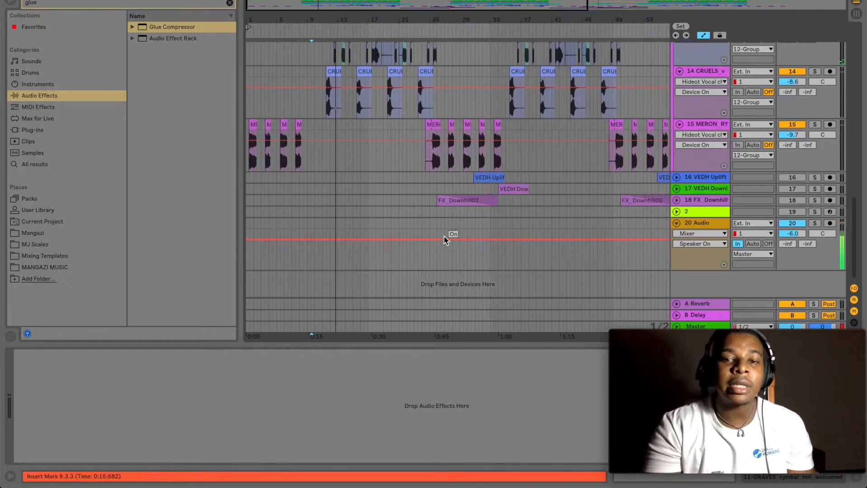
{"action": "scroll", "coordinate": [444, 239], "scroll_direction": "up", "scroll_amount": 4}
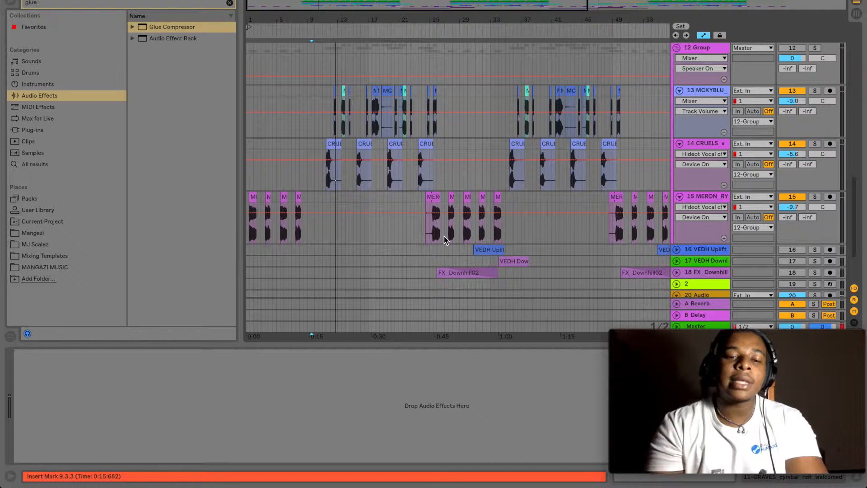
{"action": "left_click_drag", "start_coordinate": [329, 9], "coordinate": [320, 9]}
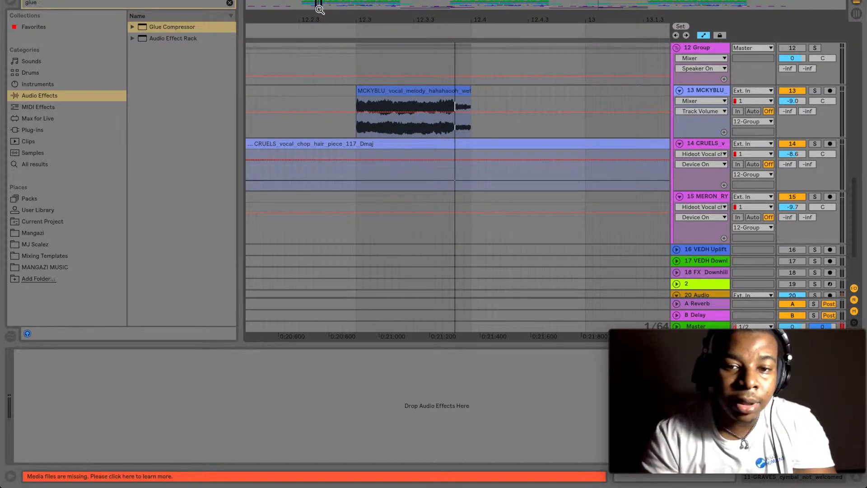
{"action": "left_click_drag", "start_coordinate": [318, 4], "coordinate": [318, 0]}
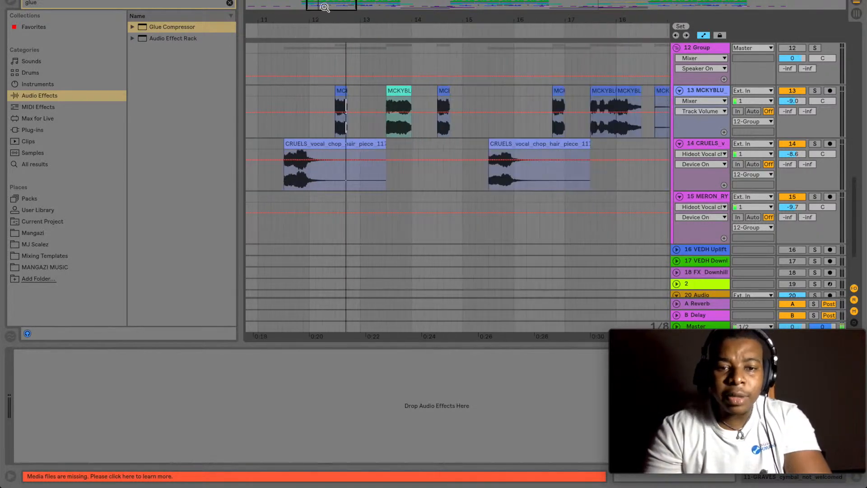
{"action": "left_click", "coordinate": [343, 90]}
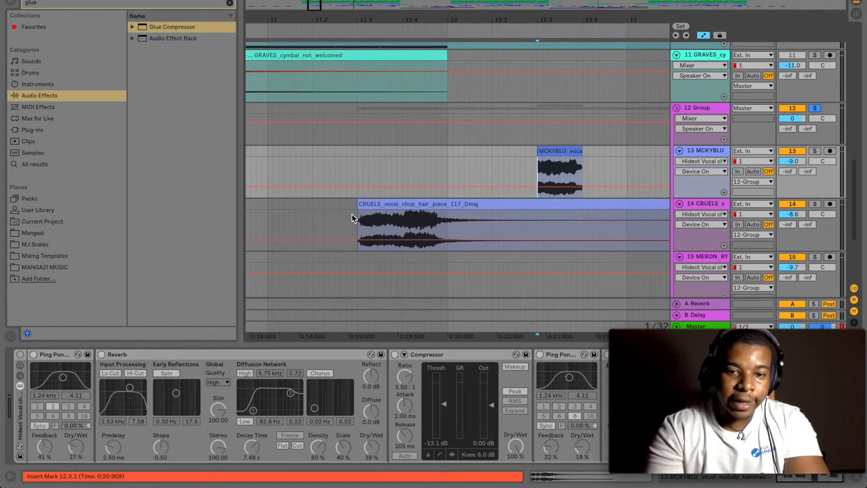
Find the intro vocal phrases on track 15 and select the first clip, from 1.2.3 to 2.2.4.
{"action": "scroll", "coordinate": [351, 214], "scroll_direction": "down", "scroll_amount": 4}
{"action": "scroll", "coordinate": [352, 214], "scroll_direction": "left", "scroll_amount": 6}
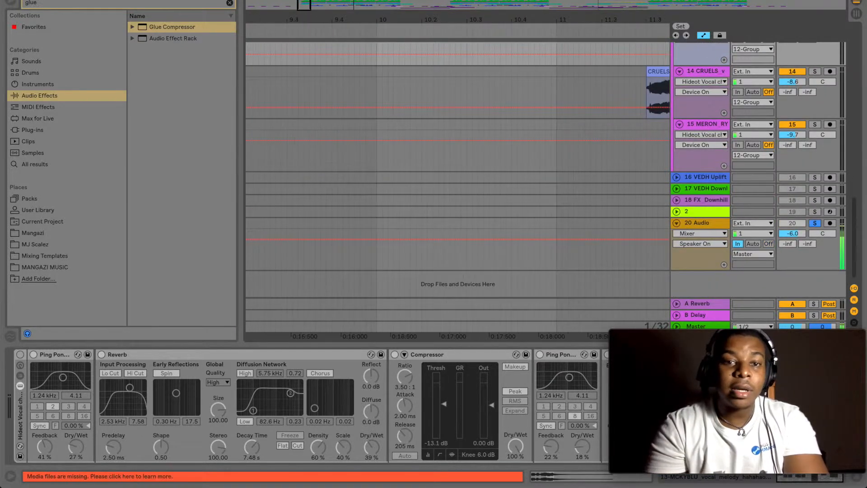
{"action": "scroll", "coordinate": [370, 214], "scroll_direction": "down", "scroll_amount": 10}
{"action": "scroll", "coordinate": [370, 214], "scroll_direction": "up", "scroll_amount": 5}
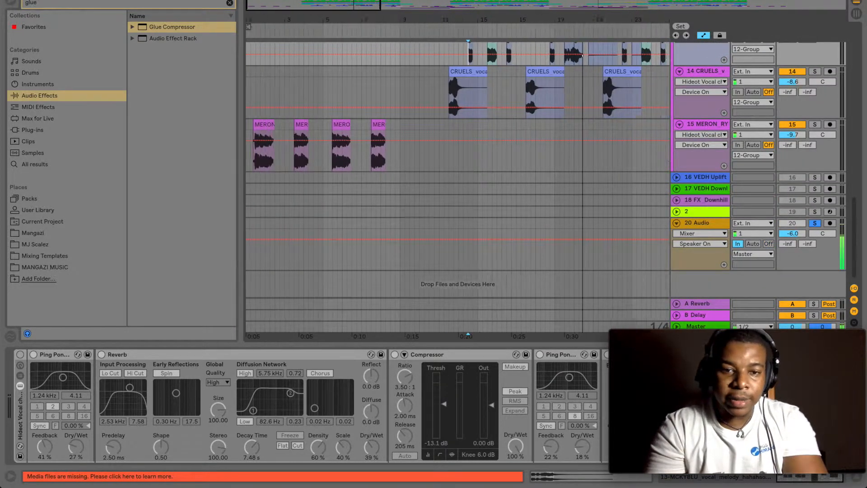
{"action": "scroll", "coordinate": [370, 214], "scroll_direction": "up", "scroll_amount": 4}
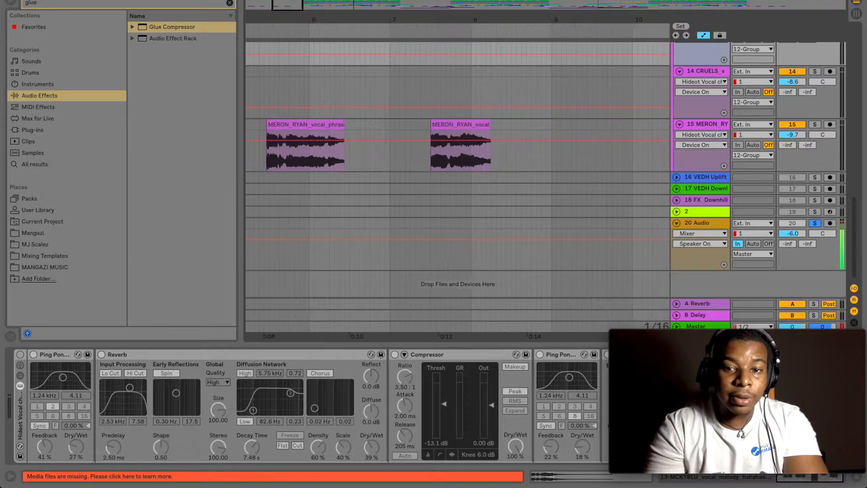
{"action": "scroll", "coordinate": [370, 214], "scroll_direction": "up", "scroll_amount": 2}
{"action": "left_click_drag", "start_coordinate": [286, 5], "coordinate": [276, 56]}
{"action": "left_click", "coordinate": [258, 122]}
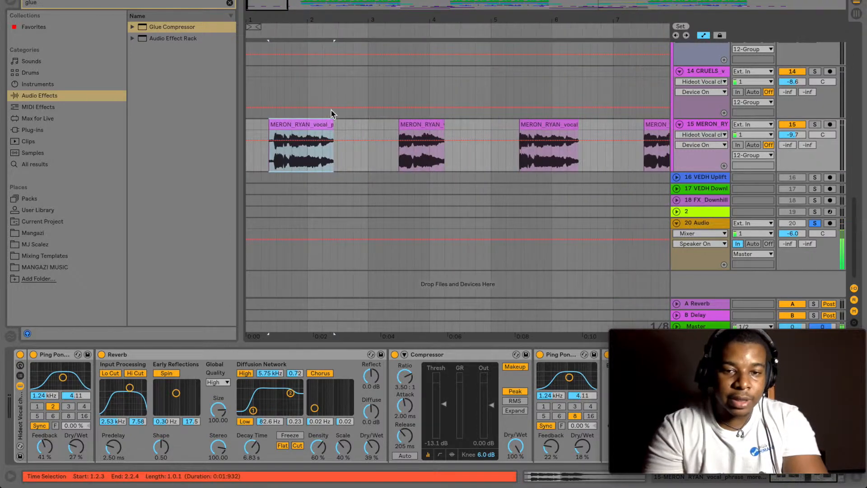
Try extending the first vocal phrase clip on track 15 over the second one and playing it from 1.2.1.
{"action": "left_click_drag", "start_coordinate": [333, 124], "coordinate": [479, 126]}
{"action": "left_click", "coordinate": [264, 145]}
{"action": "key", "text": "space"}
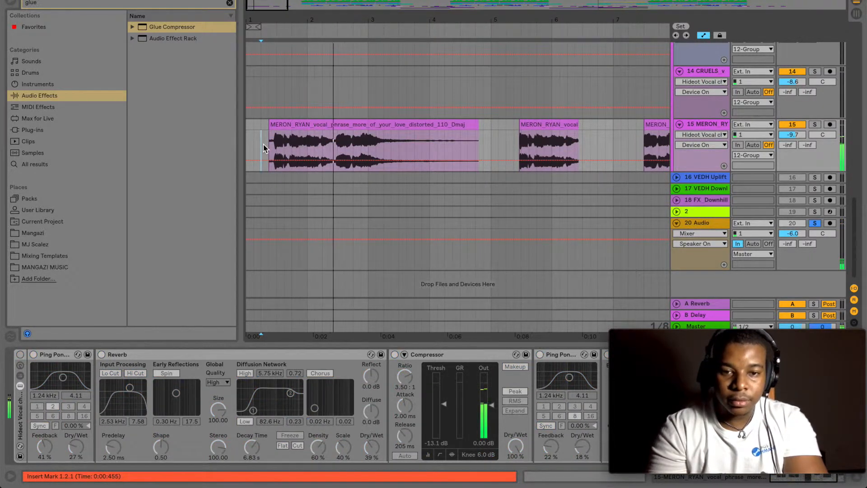
{"action": "key", "text": "super+z"}
{"action": "key", "text": "super+z"}
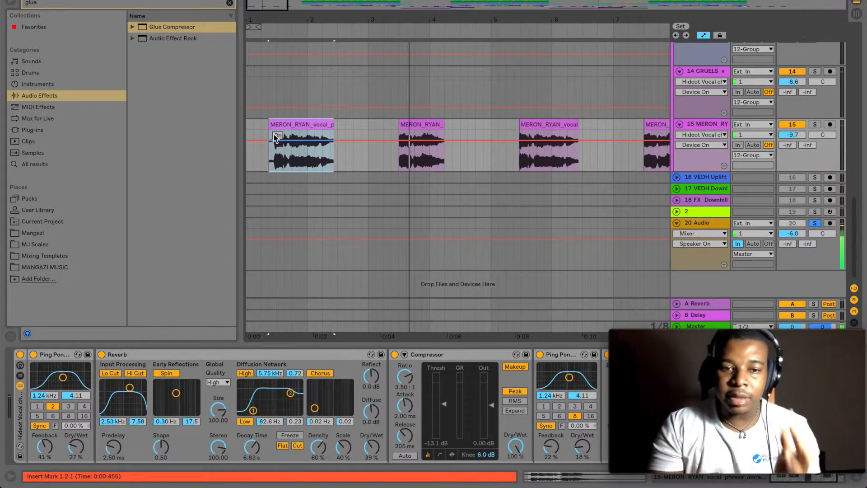
Turn off the vocal effects rack on track 15 and play the chopped phrases from 1.2.1.
{"action": "left_click", "coordinate": [261, 126]}
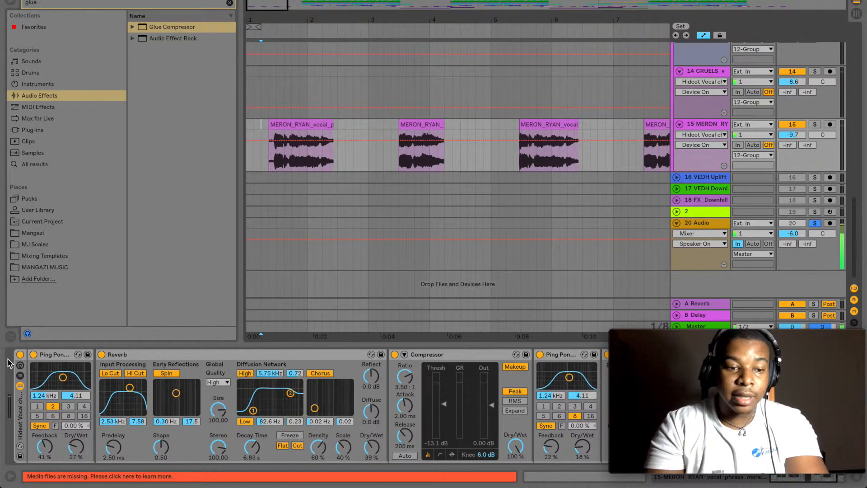
{"action": "left_click", "coordinate": [21, 354]}
{"action": "key", "text": "space"}
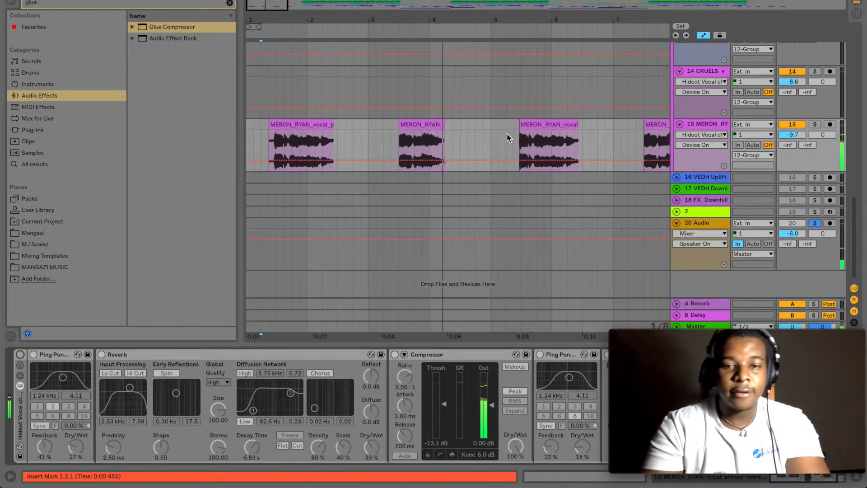
Find the vocal chops on tracks 13 and 14 after the intro and play them from 11.2.3.
{"action": "scroll", "coordinate": [682, 82], "scroll_direction": "up", "scroll_amount": 3}
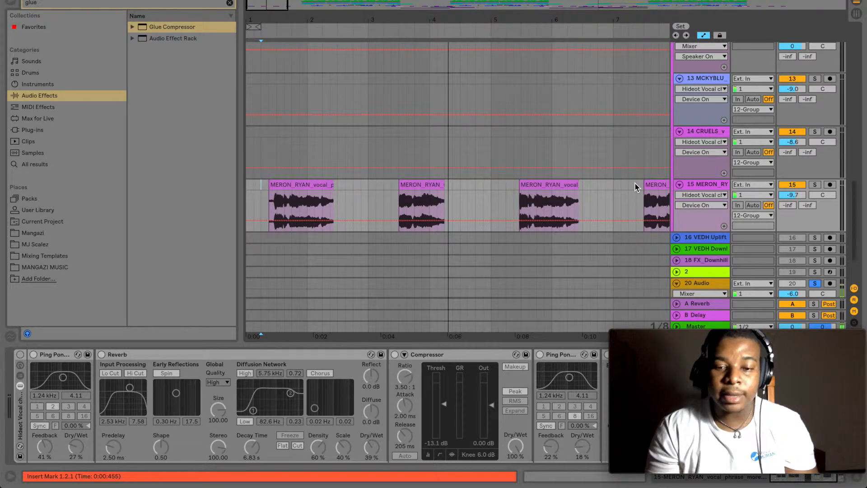
{"action": "scroll", "coordinate": [580, 214], "scroll_direction": "up", "scroll_amount": 10}
{"action": "scroll", "coordinate": [580, 213], "scroll_direction": "right", "scroll_amount": 5}
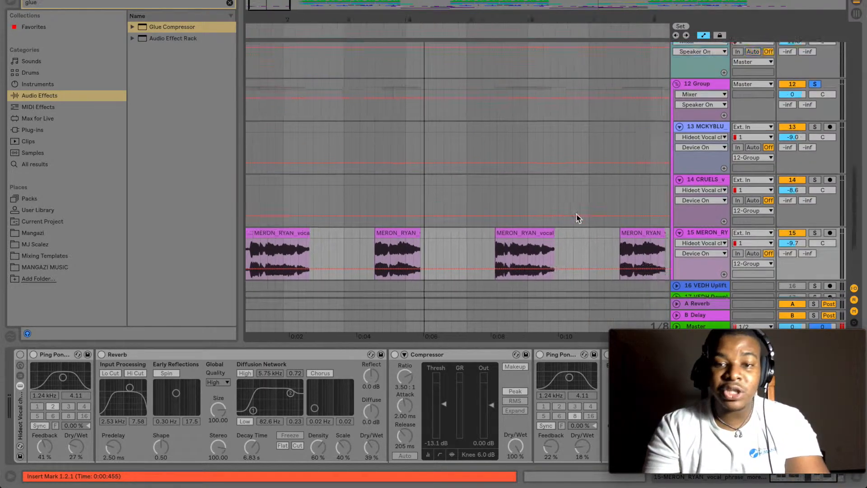
{"action": "scroll", "coordinate": [577, 217], "scroll_direction": "down", "scroll_amount": 3}
{"action": "scroll", "coordinate": [578, 217], "scroll_direction": "right", "scroll_amount": 3}
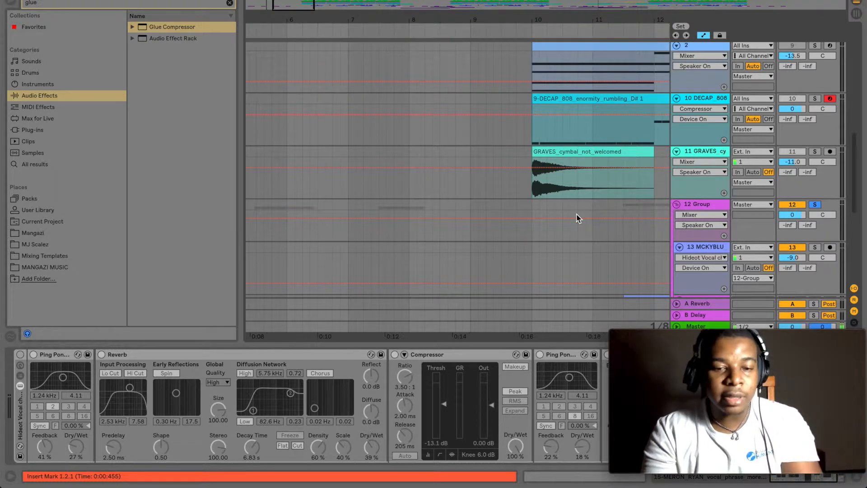
{"action": "scroll", "coordinate": [577, 218], "scroll_direction": "down", "scroll_amount": 6}
{"action": "scroll", "coordinate": [578, 218], "scroll_direction": "right", "scroll_amount": 4}
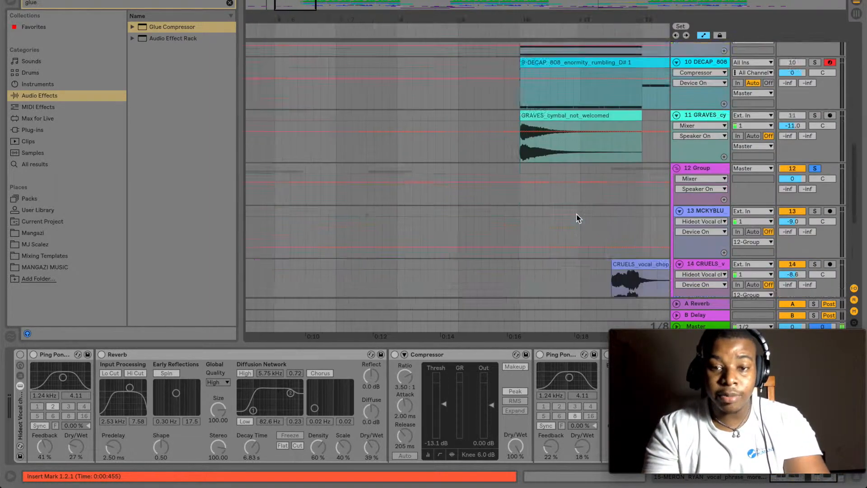
{"action": "scroll", "coordinate": [577, 218], "scroll_direction": "right", "scroll_amount": 3}
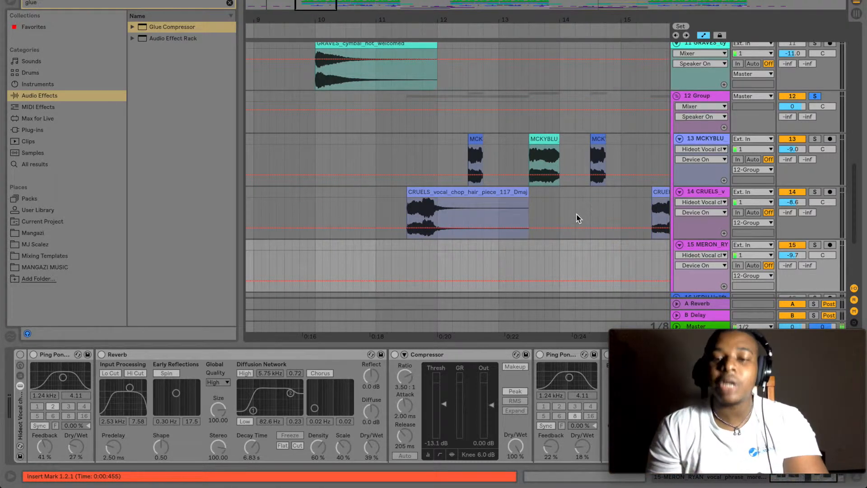
{"action": "scroll", "coordinate": [413, 113], "scroll_direction": "down", "scroll_amount": 1}
{"action": "scroll", "coordinate": [413, 113], "scroll_direction": "left", "scroll_amount": 1}
{"action": "left_click", "coordinate": [414, 112]}
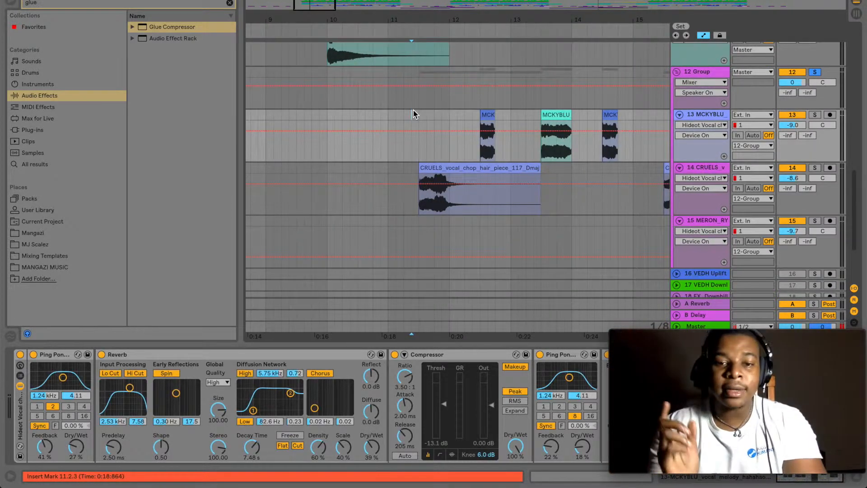
{"action": "key", "text": "space"}
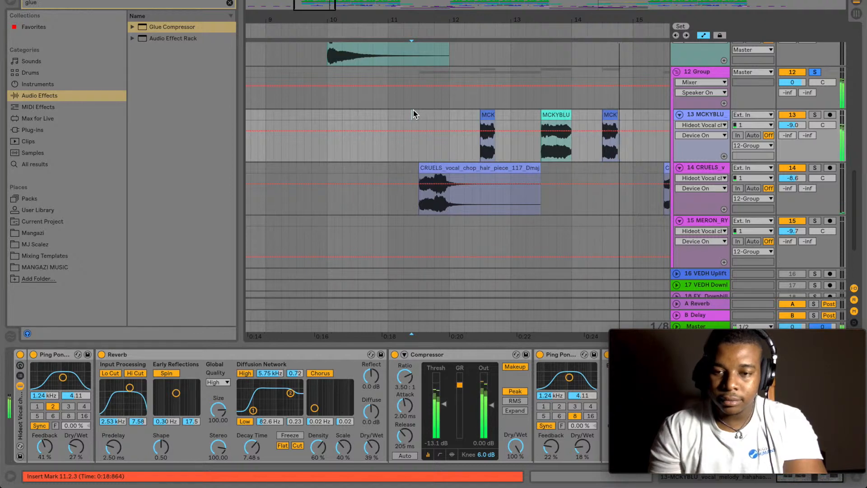
Listen to the vocal chops on tracks 13 and 14 up to about bar 17 and stop playback.
{"action": "scroll", "coordinate": [413, 110], "scroll_direction": "right", "scroll_amount": 3}
{"action": "scroll", "coordinate": [413, 109], "scroll_direction": "down", "scroll_amount": 1}
{"action": "scroll", "coordinate": [413, 110], "scroll_direction": "right", "scroll_amount": 1}
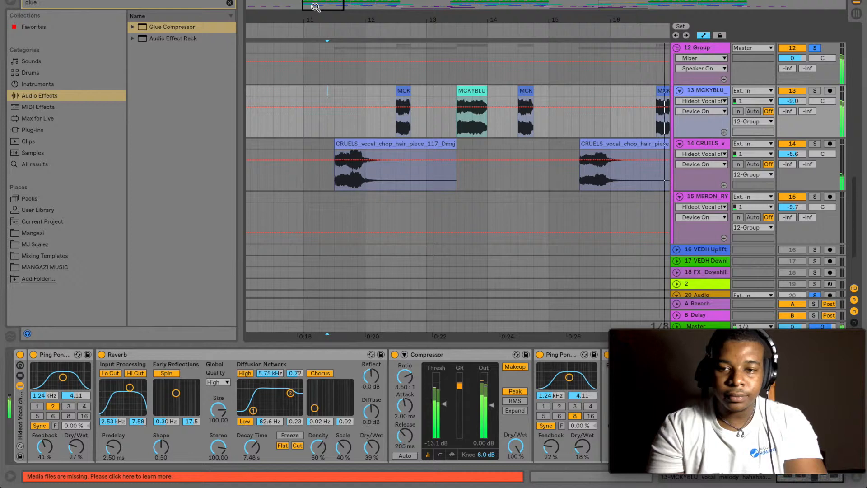
{"action": "left_click_drag", "start_coordinate": [338, 16], "coordinate": [446, 1]}
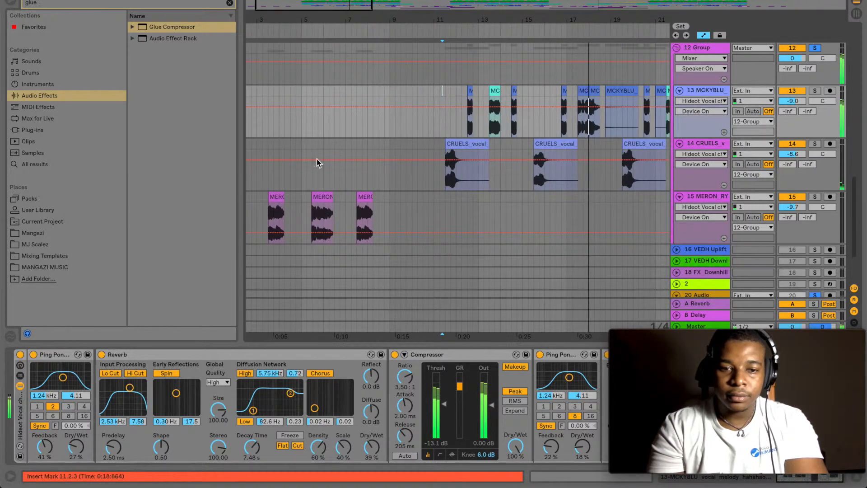
{"action": "key", "text": "space"}
Turn the vocal effects rack on track 15 back on and play the chopped phrases from 3.2.1.
{"action": "left_click", "coordinate": [263, 198]}
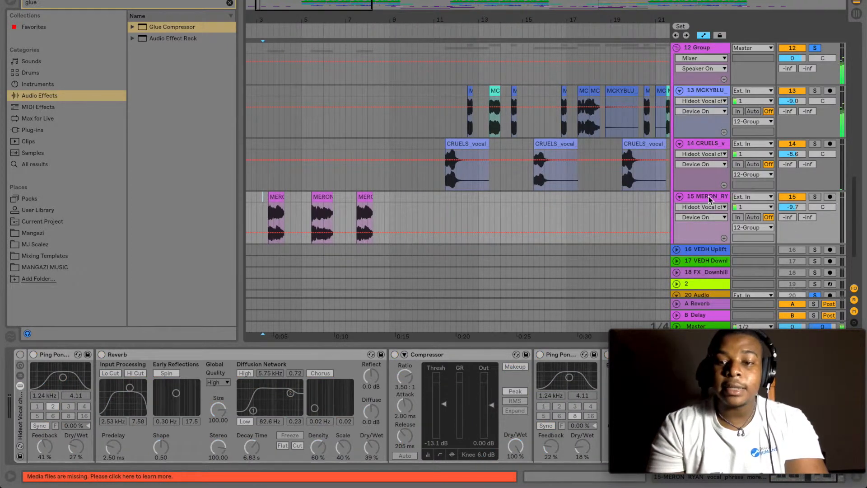
{"action": "left_click", "coordinate": [20, 355]}
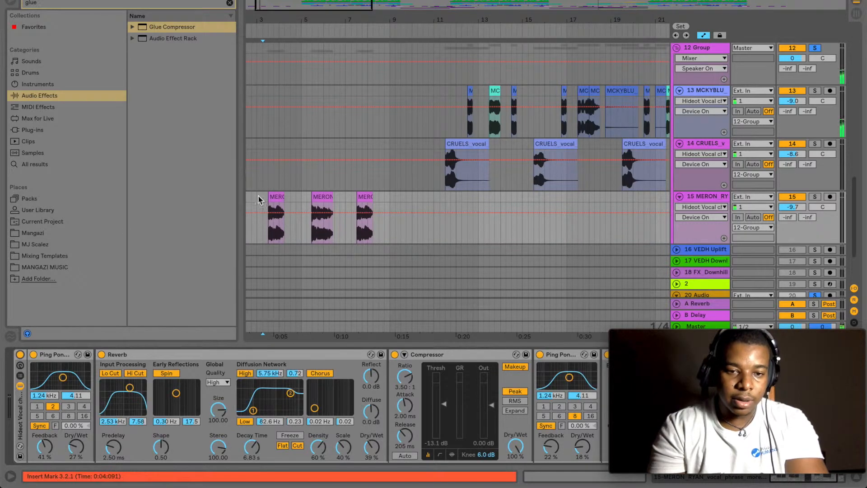
{"action": "key", "text": "space"}
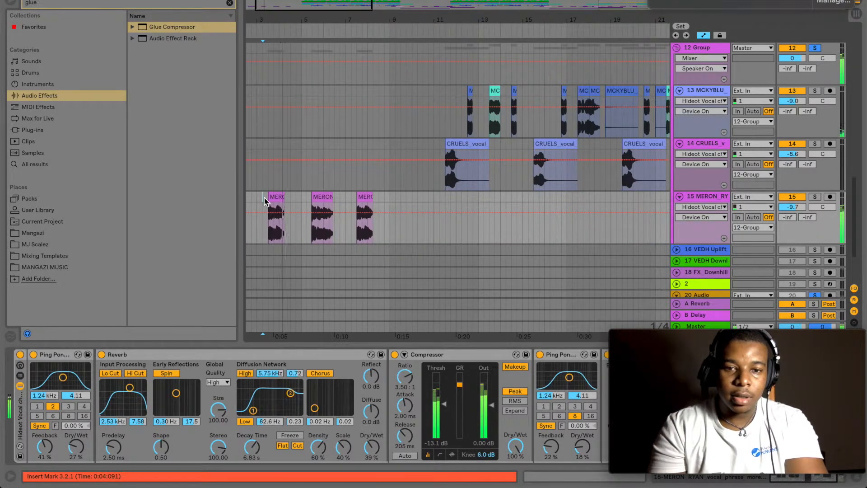
{"action": "scroll", "coordinate": [357, 220], "scroll_direction": "left", "scroll_amount": 2}
{"action": "scroll", "coordinate": [356, 220], "scroll_direction": "down", "scroll_amount": 1}
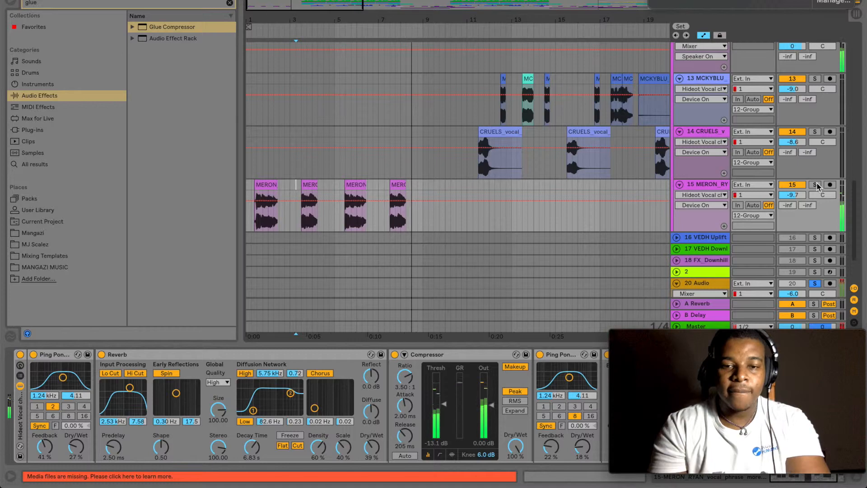
Turn off the solos on group 12 and track 20 and play the full arrangement from bar 1.
{"action": "scroll", "coordinate": [817, 186], "scroll_direction": "up", "scroll_amount": 10}
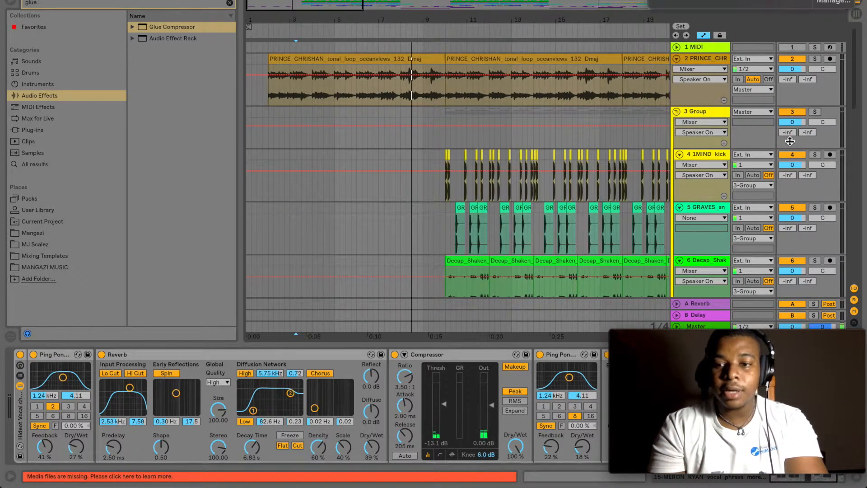
{"action": "scroll", "coordinate": [789, 142], "scroll_direction": "down", "scroll_amount": 10}
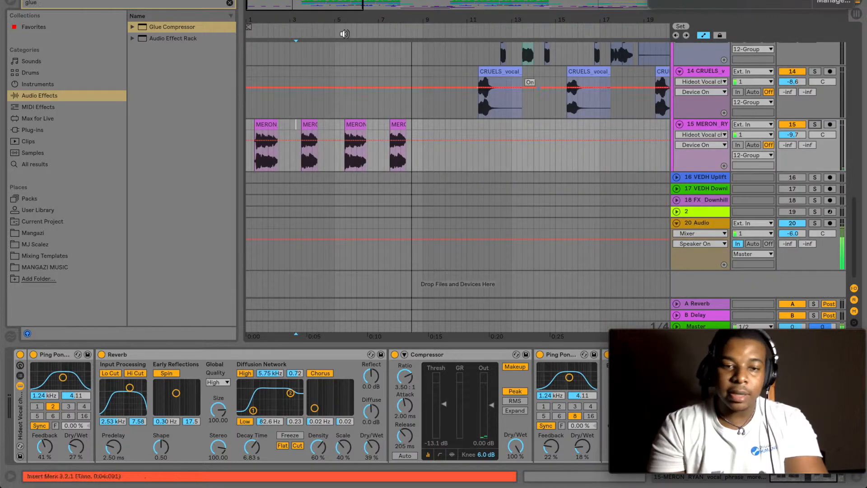
{"action": "left_click", "coordinate": [251, 32]}
{"action": "scroll", "coordinate": [250, 33], "scroll_direction": "up", "scroll_amount": 10}
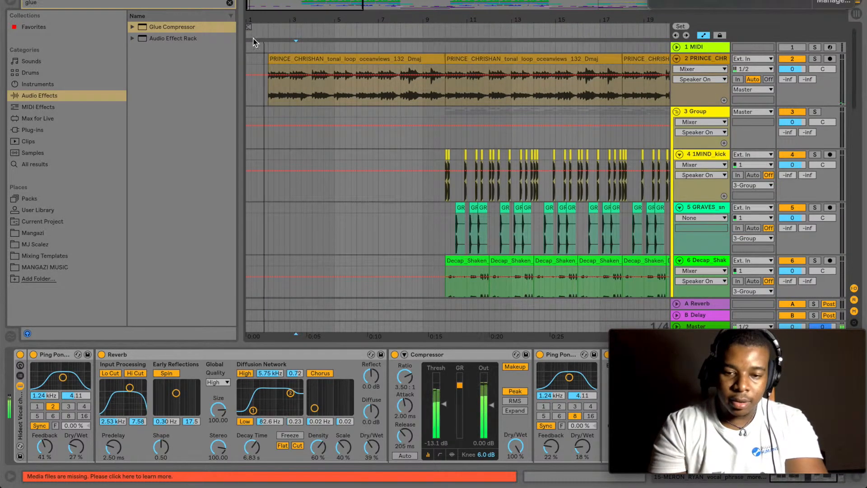
{"action": "scroll", "coordinate": [331, 134], "scroll_direction": "down", "scroll_amount": 10}
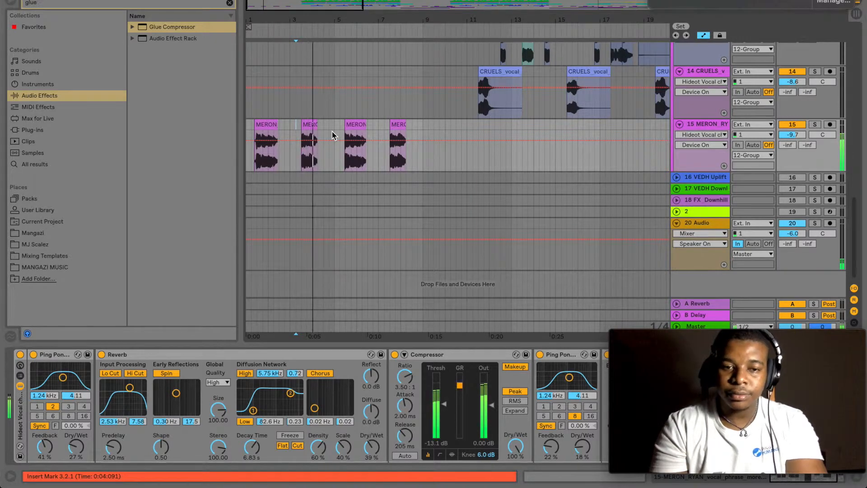
Follow the full mix from the intro through the loop, drums and vocal chops up to about bar 18.
{"action": "scroll", "coordinate": [332, 131], "scroll_direction": "up", "scroll_amount": 10}
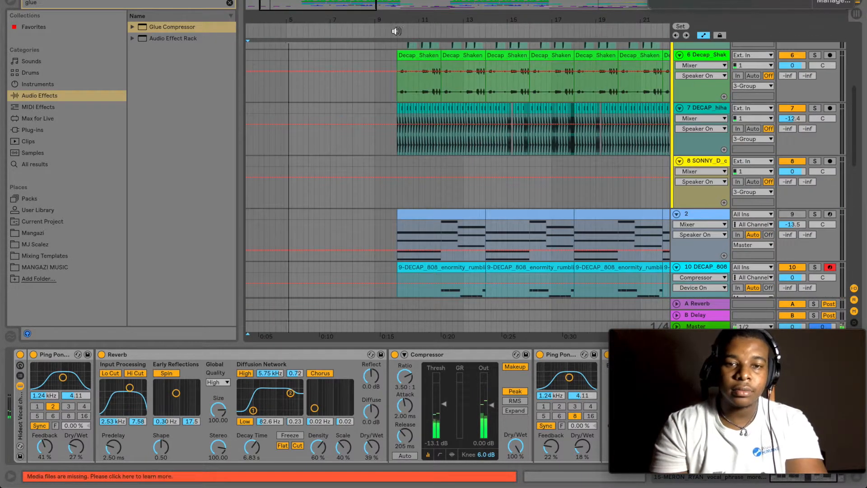
{"action": "scroll", "coordinate": [402, 113], "scroll_direction": "up", "scroll_amount": 5}
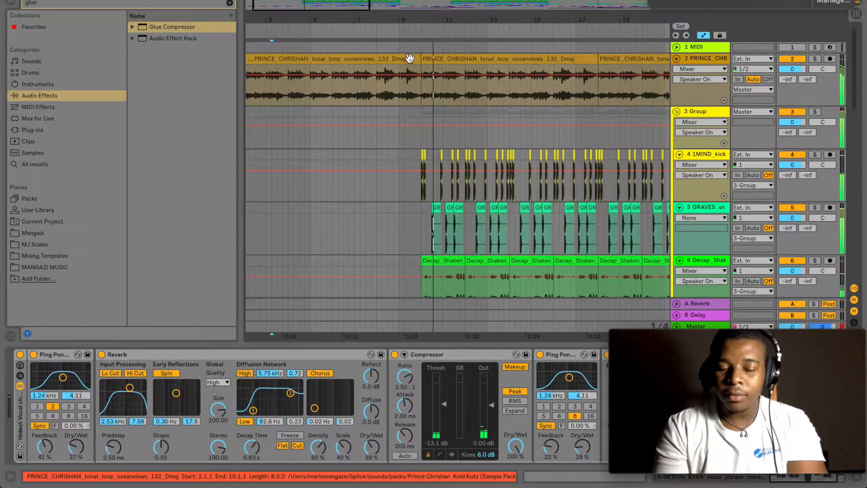
{"action": "scroll", "coordinate": [409, 59], "scroll_direction": "down", "scroll_amount": 5}
{"action": "scroll", "coordinate": [410, 58], "scroll_direction": "down", "scroll_amount": 10}
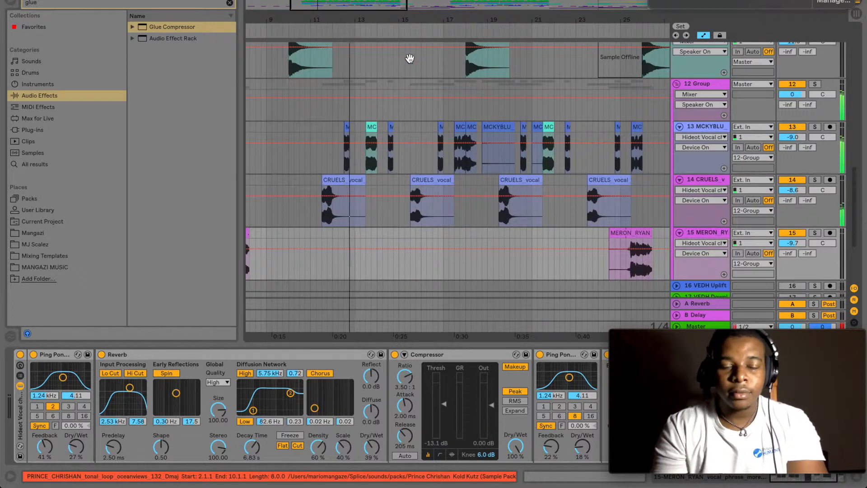
{"action": "scroll", "coordinate": [409, 58], "scroll_direction": "up", "scroll_amount": 5}
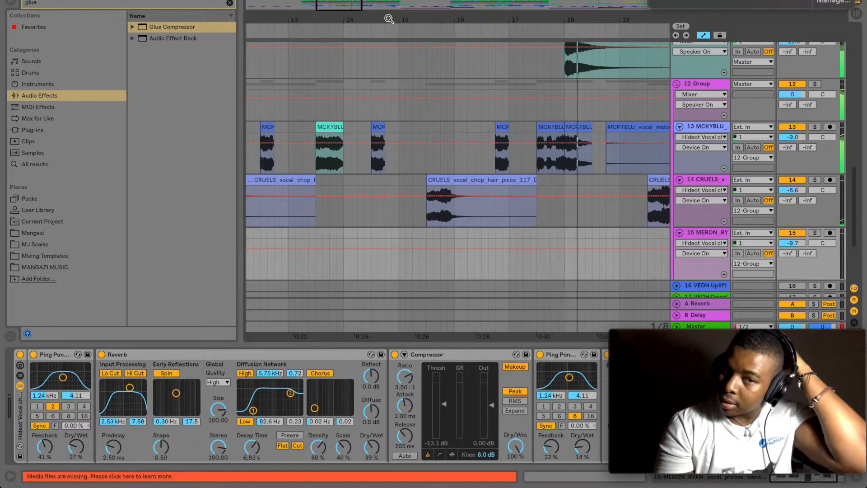
{"action": "left_click_drag", "start_coordinate": [342, 7], "coordinate": [338, 5]}
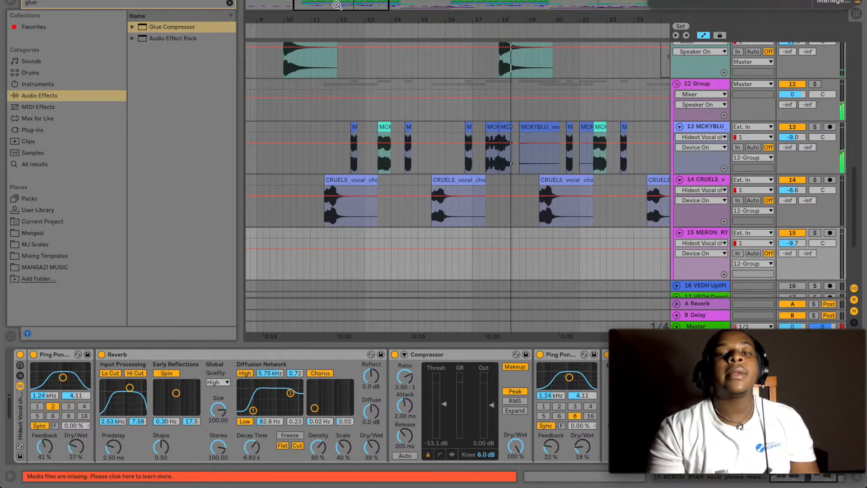